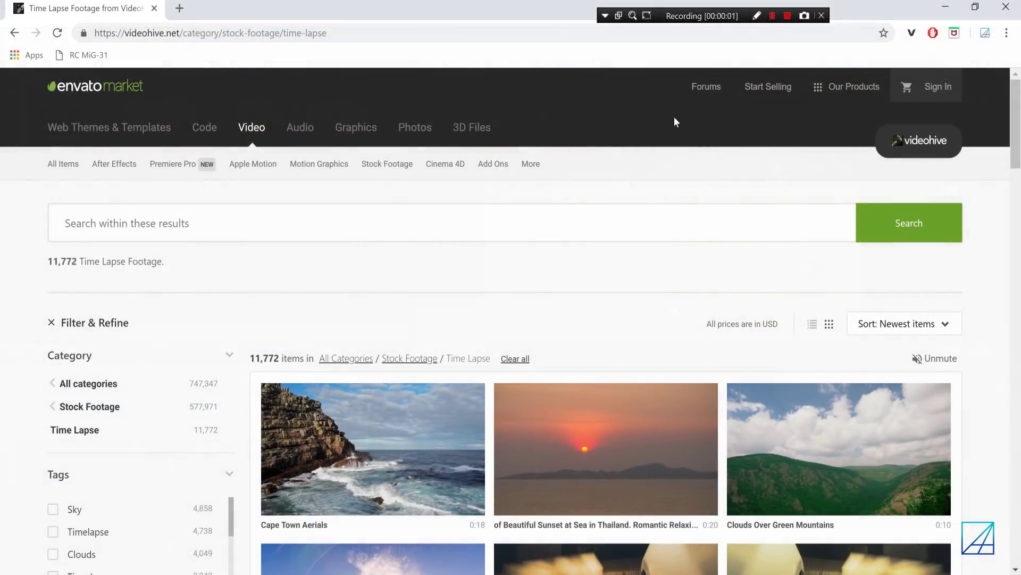
# Step: Scroll down through the Envato Market VideoHive results toward AudioJungle
pyautogui.scroll(-12, 675, 121)
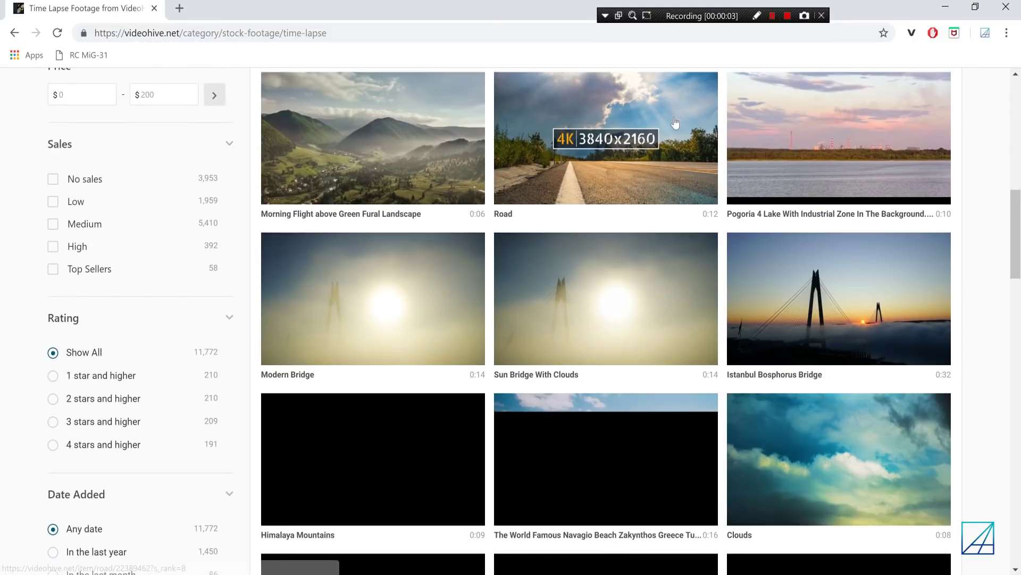
pyautogui.scroll(-4, 674, 122)
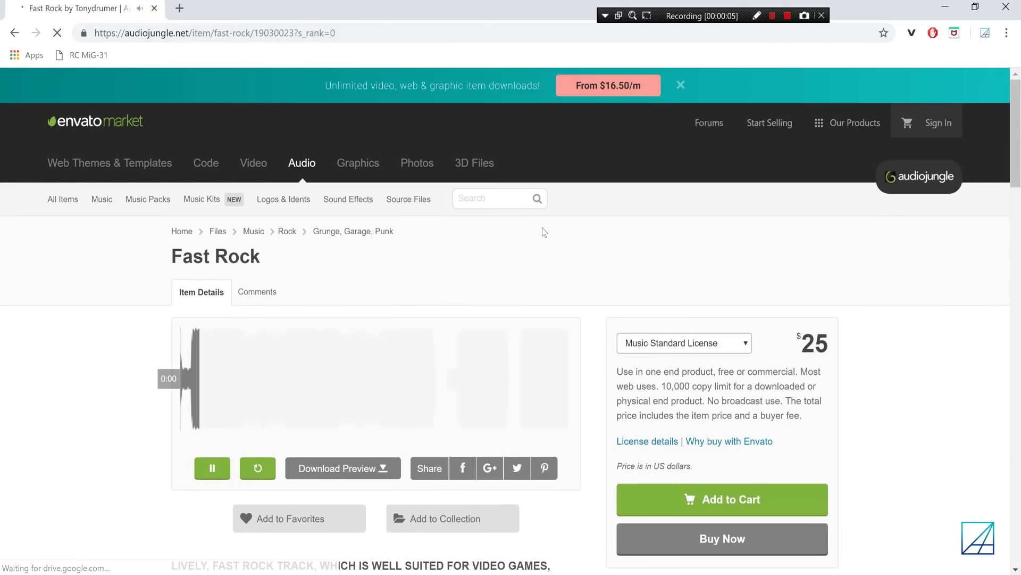
pyautogui.scroll(-1, 542, 231)
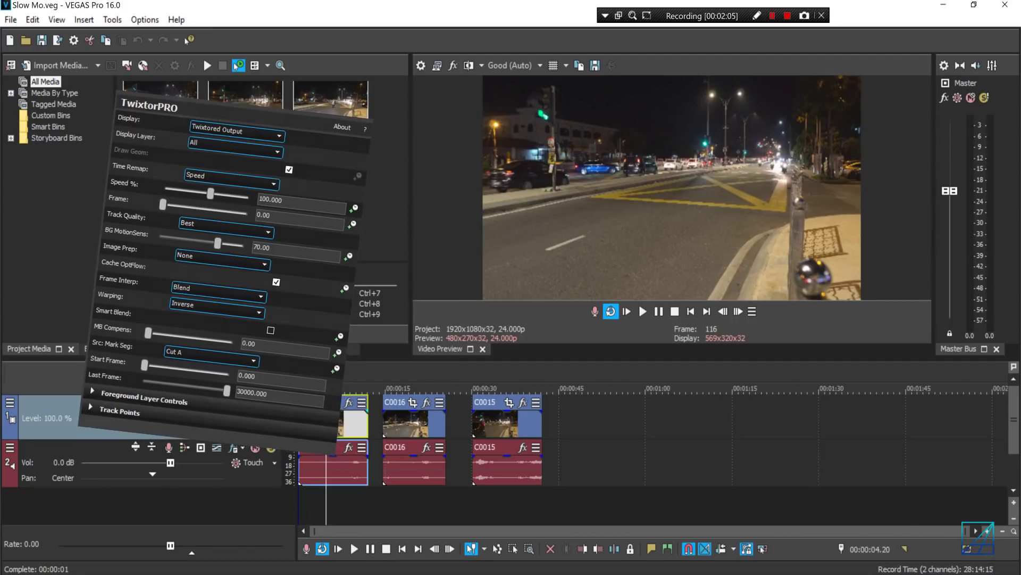
pyautogui.click(426, 433)
pyautogui.click(489, 423)
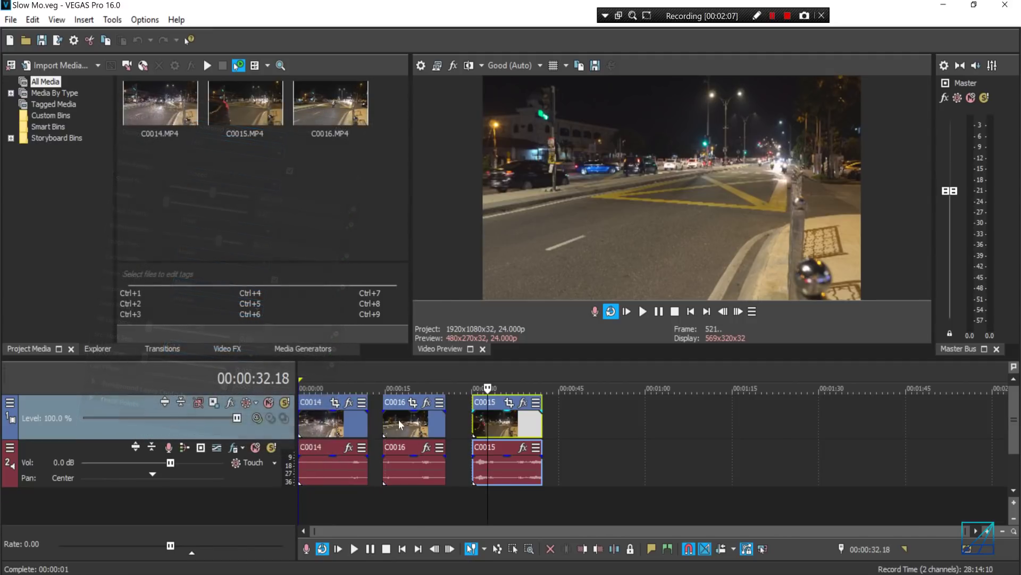
pyautogui.click(337, 423)
pyautogui.click(408, 422)
pyautogui.click(487, 422)
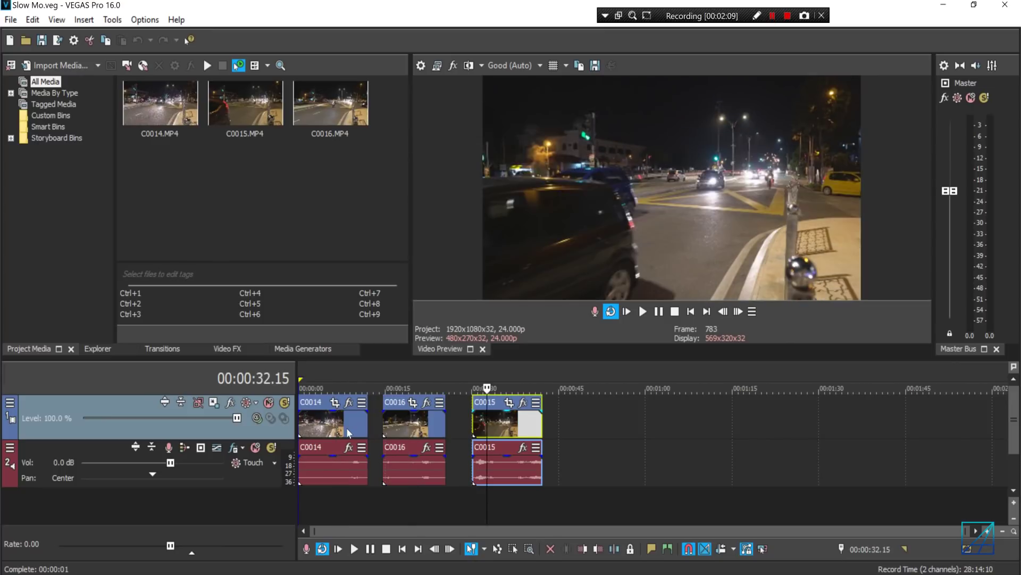
pyautogui.click(347, 429)
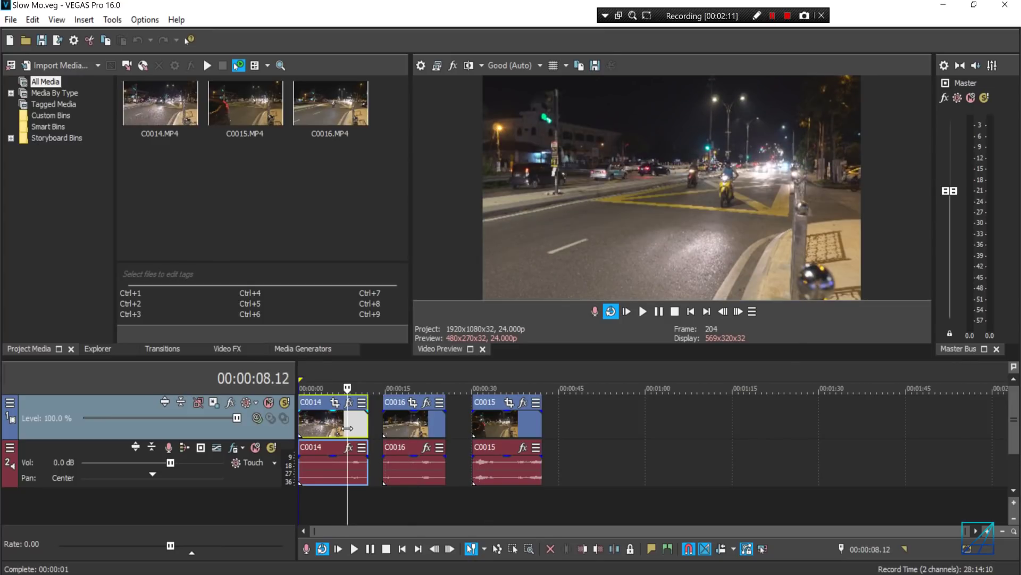
pyautogui.click(394, 424)
pyautogui.click(496, 425)
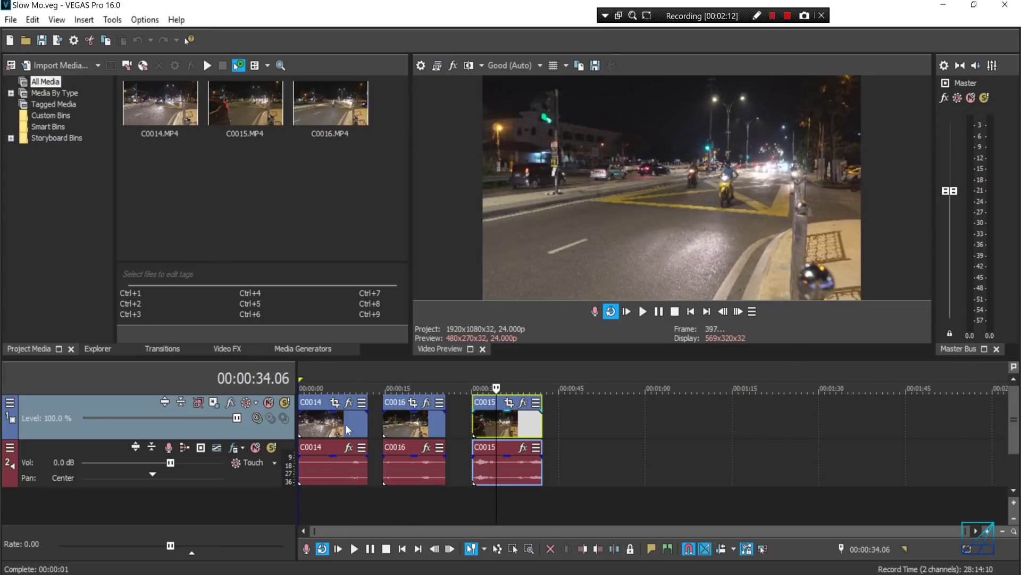
pyautogui.click(339, 430)
pyautogui.click(428, 420)
pyautogui.click(498, 426)
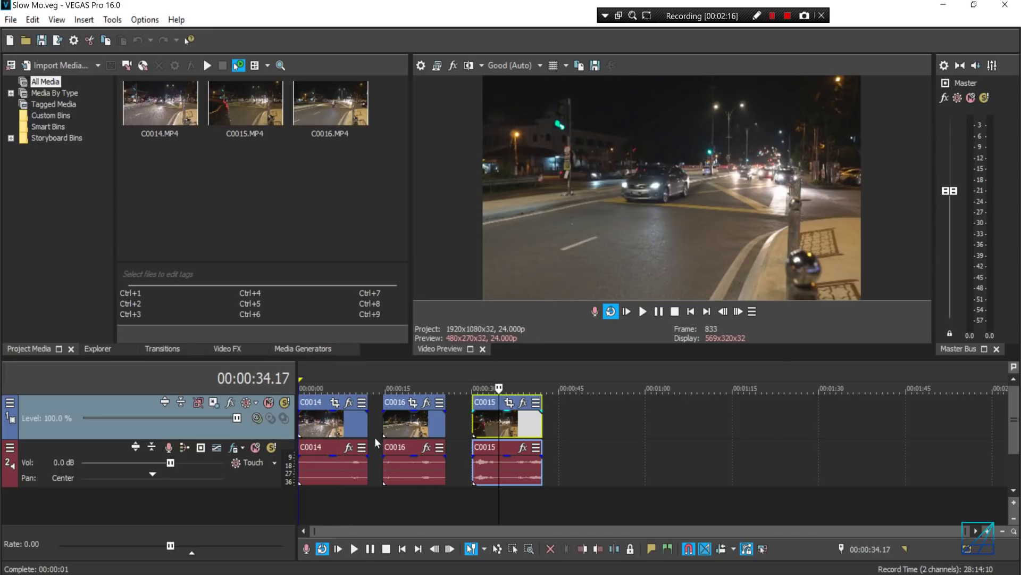
pyautogui.click(353, 427)
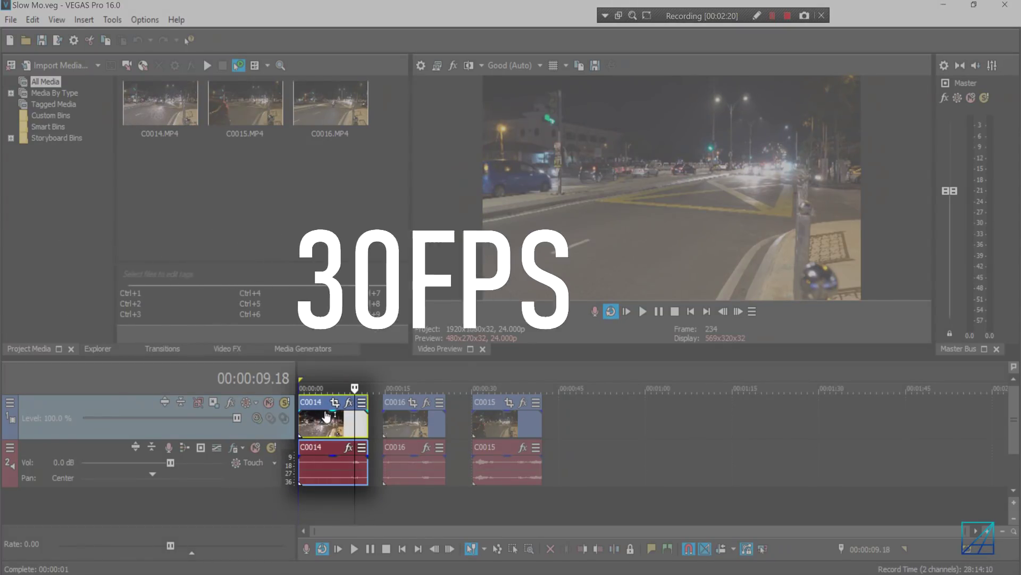
pyautogui.click(420, 425)
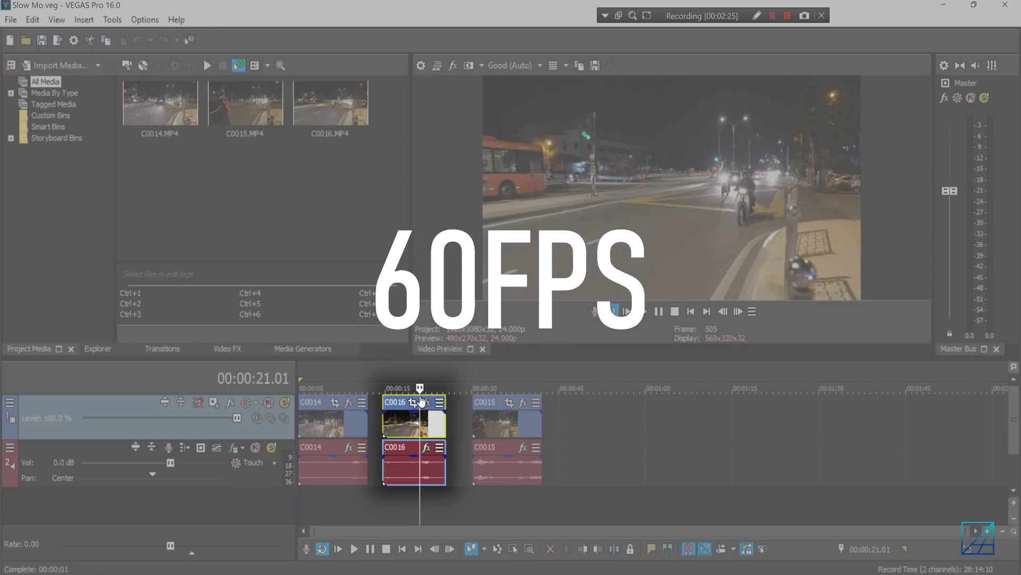
pyautogui.click(500, 419)
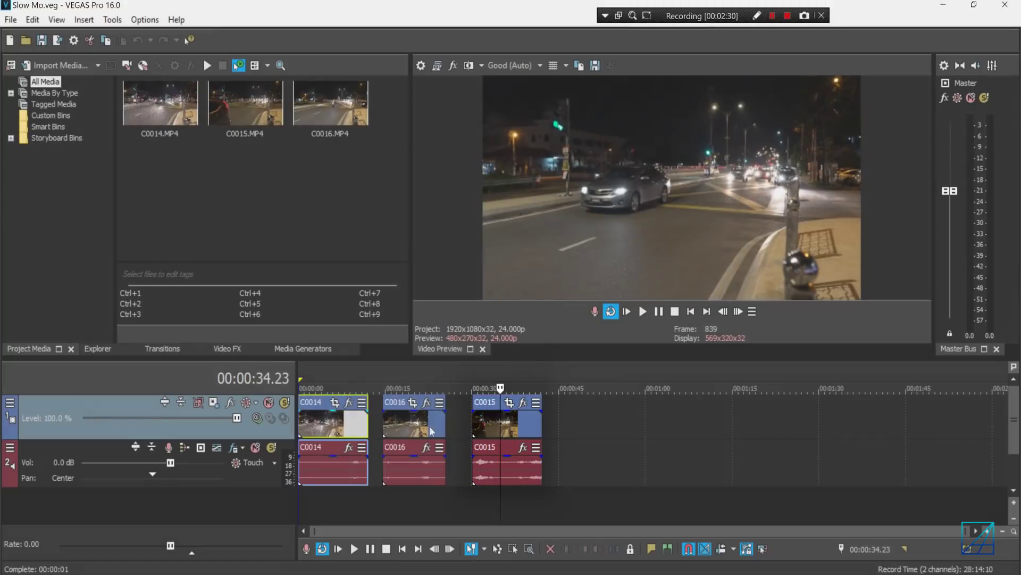
pyautogui.click(430, 426)
pyautogui.click(515, 426)
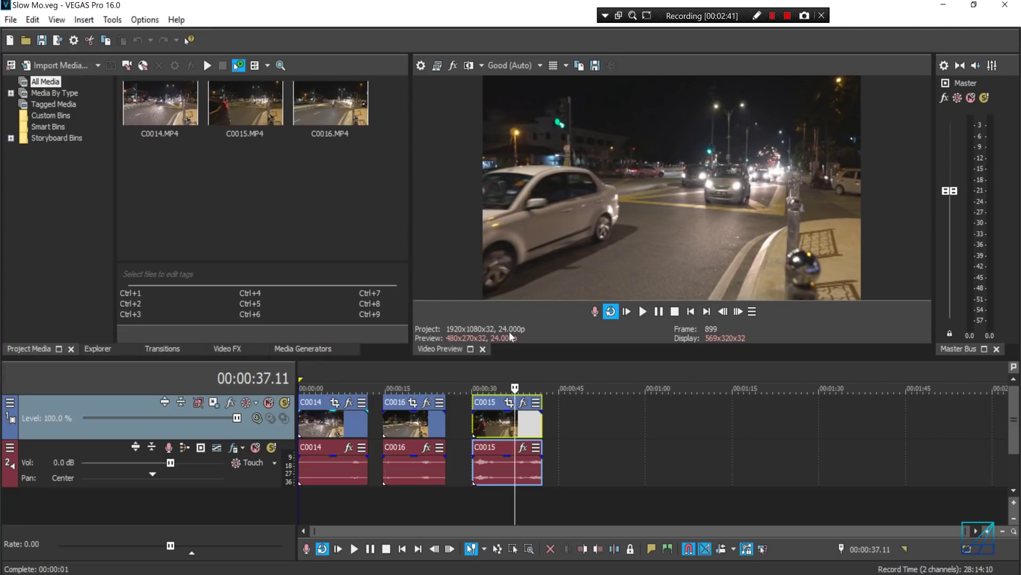
# Step: Change the project frame rate in Project Video Properties to 25.000 (PAL)
pyautogui.click(422, 66)
pyautogui.click(635, 153)
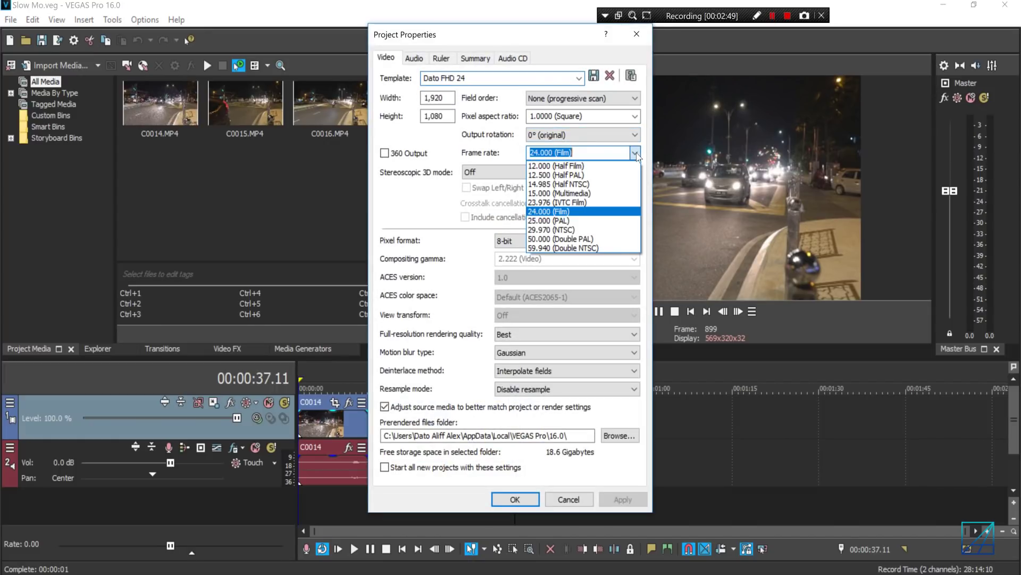
pyautogui.click(564, 221)
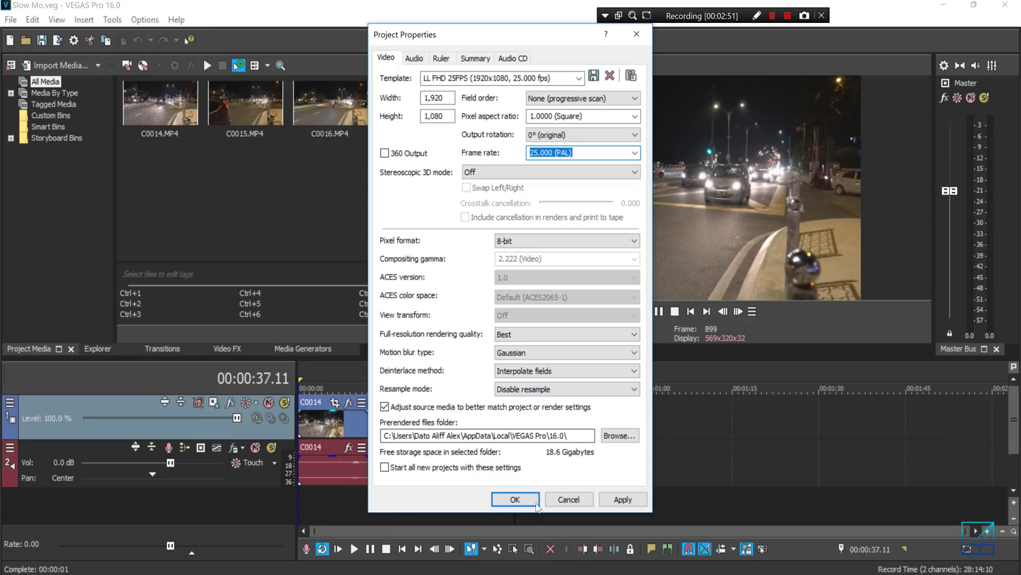
pyautogui.click(517, 501)
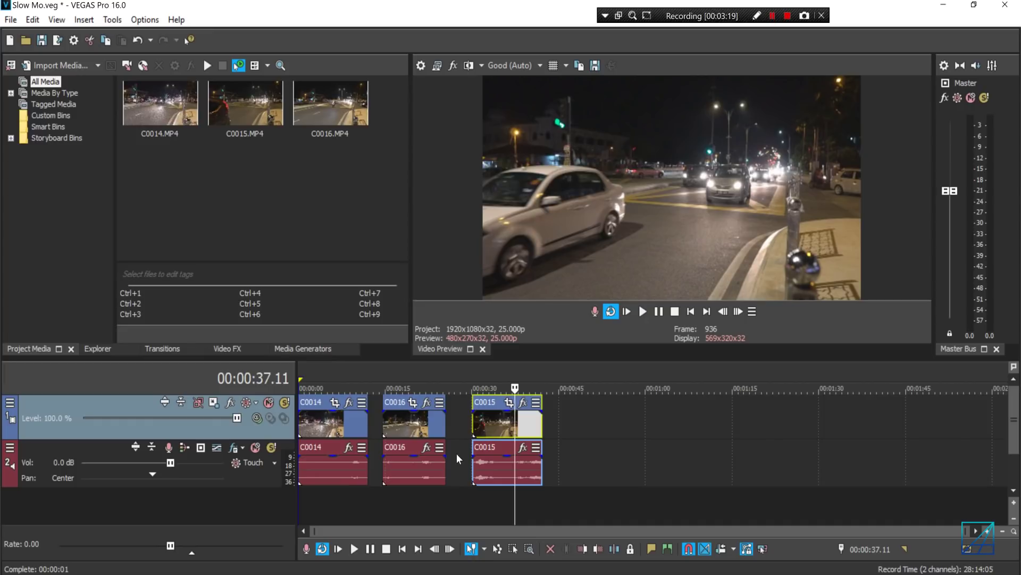
pyautogui.click(344, 429)
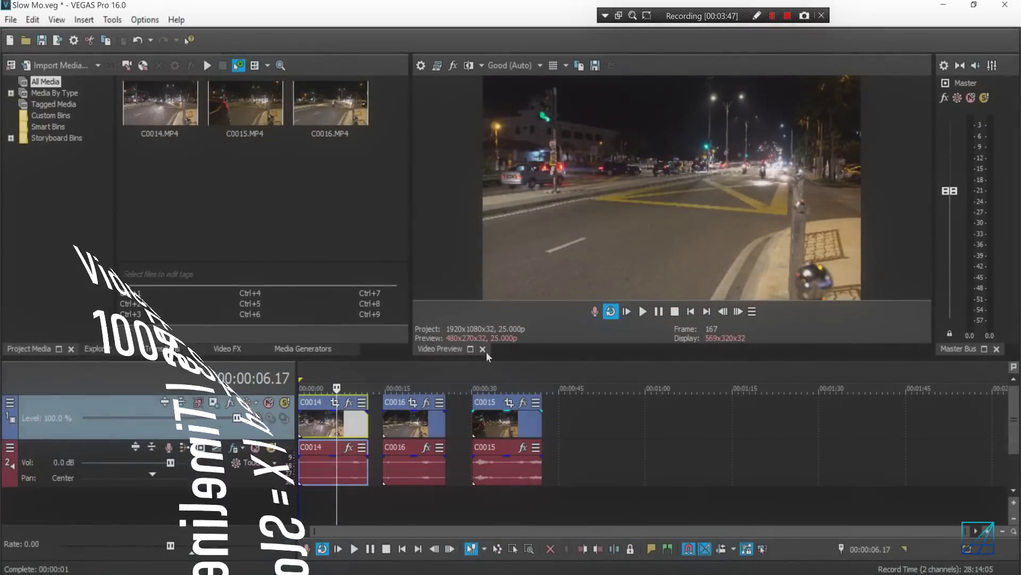
# Step: Launch Calculator from the Start menu and place the playhead at 4.21 in clip C0014
pyautogui.press('l')
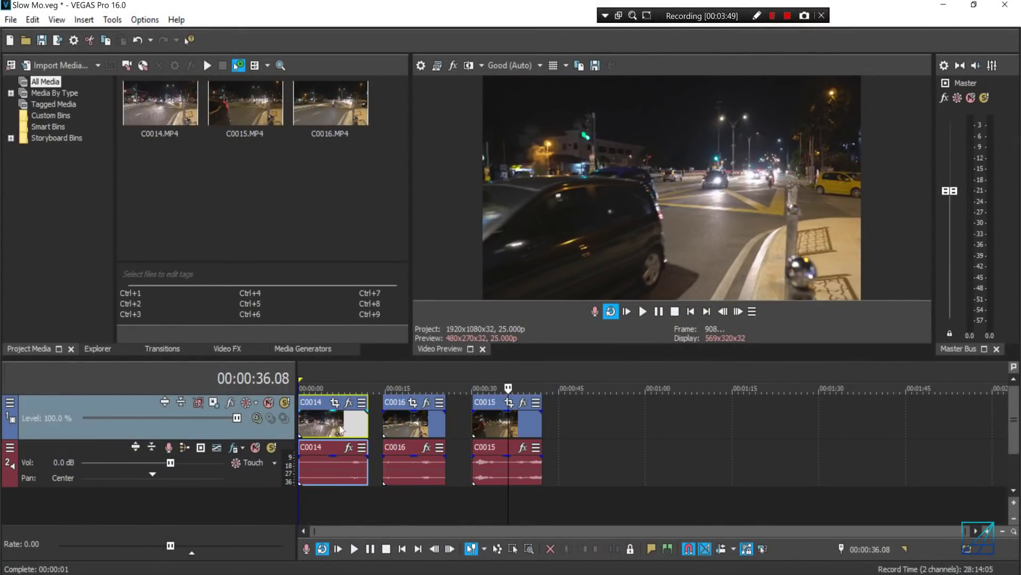
pyautogui.click(340, 430)
pyautogui.press('super')
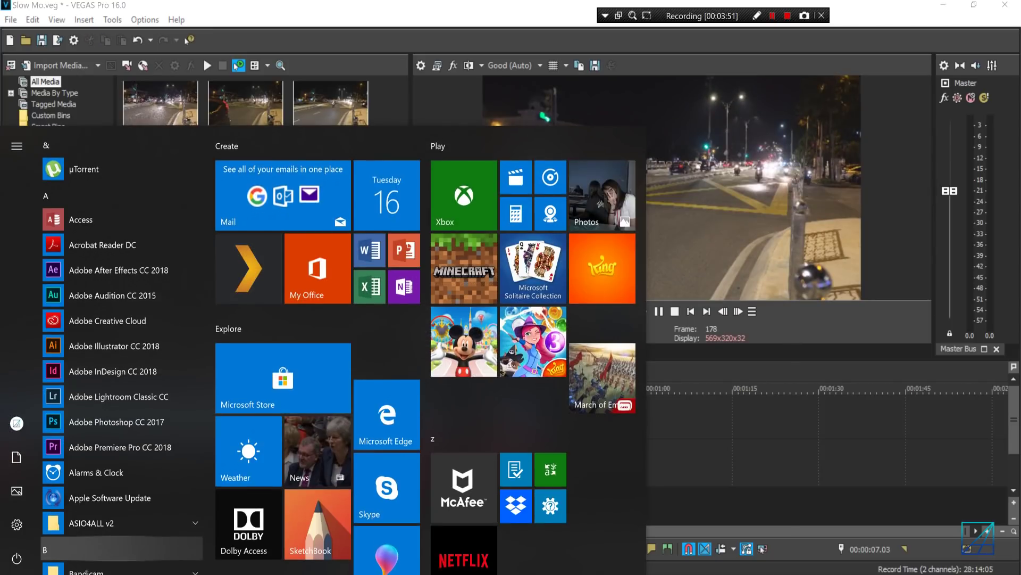
pyautogui.write('c')
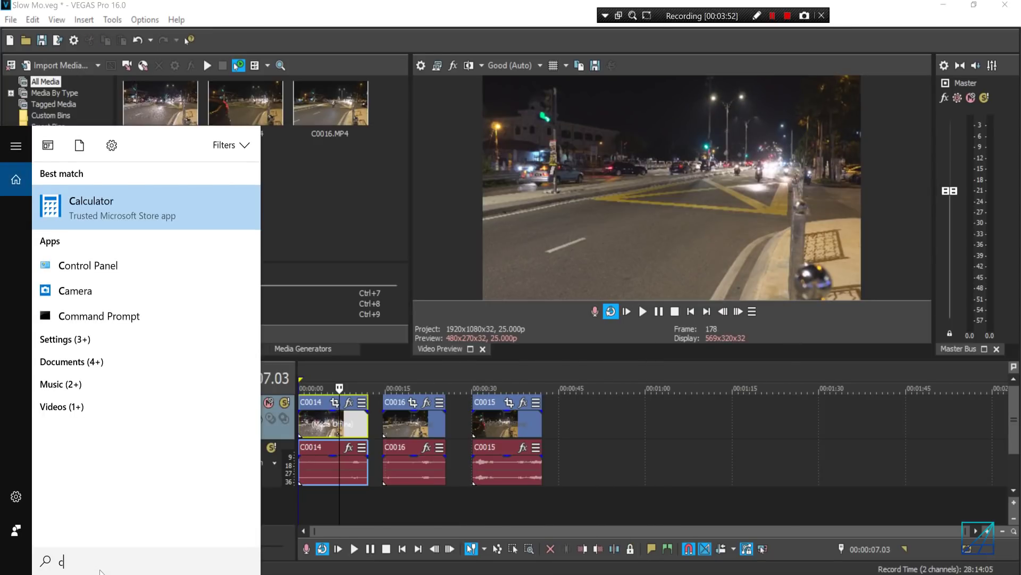
pyautogui.press('Return')
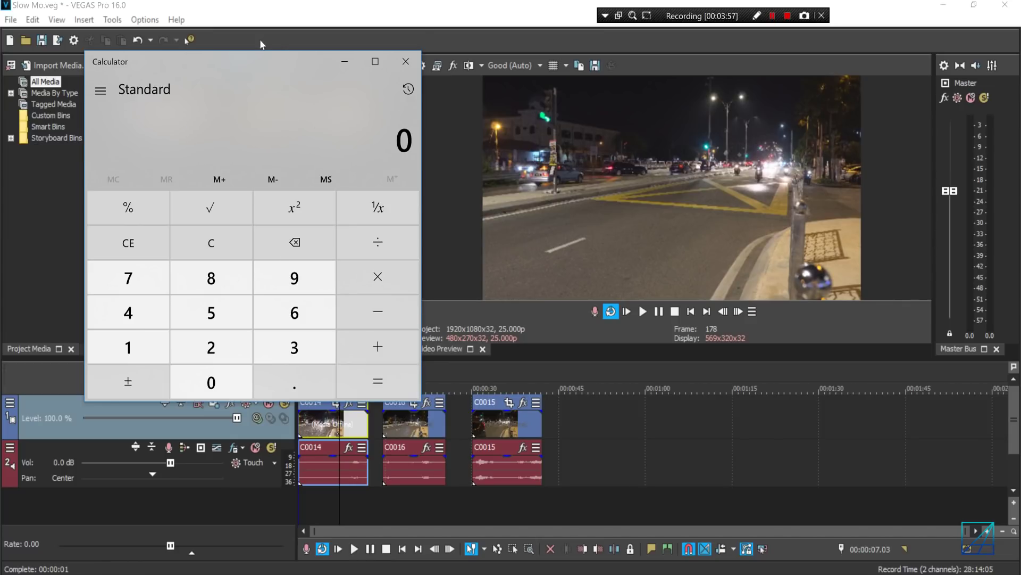
pyautogui.click(326, 417)
# Step: In Calculator, divide 30 by 25 to get 1.2
pyautogui.hotkey('alt', 'Tab')
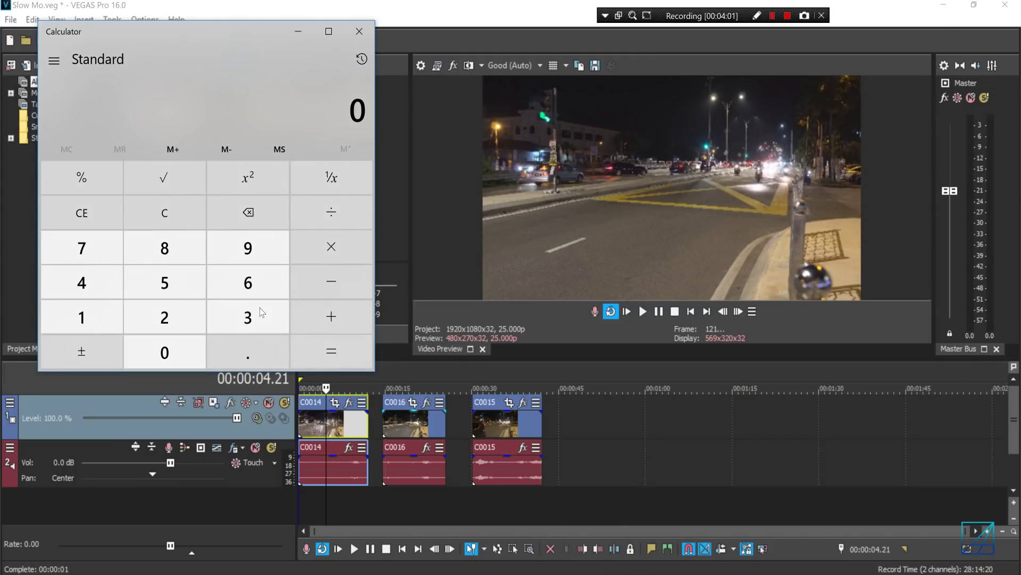
pyautogui.write('30/')
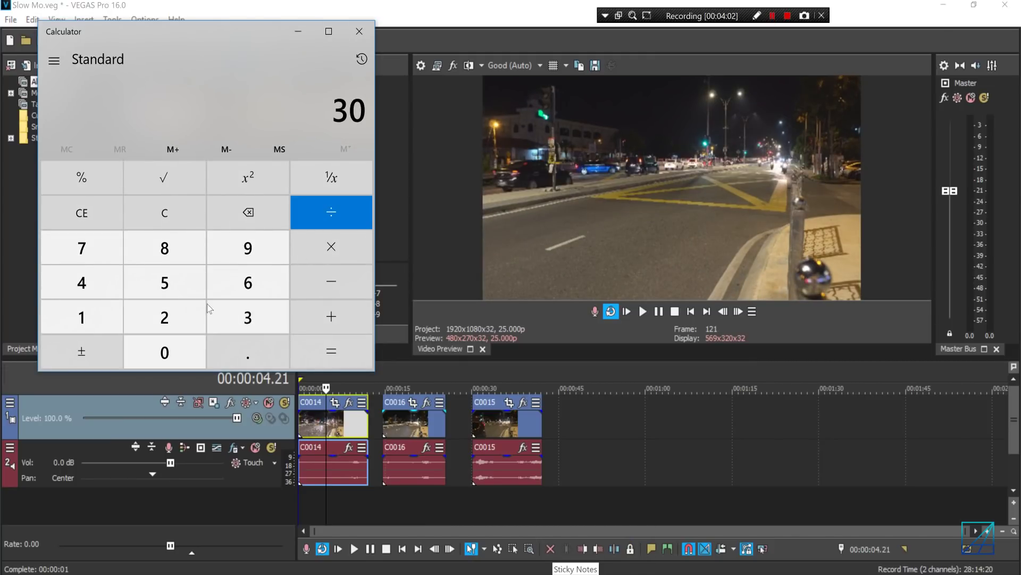
pyautogui.write('25')
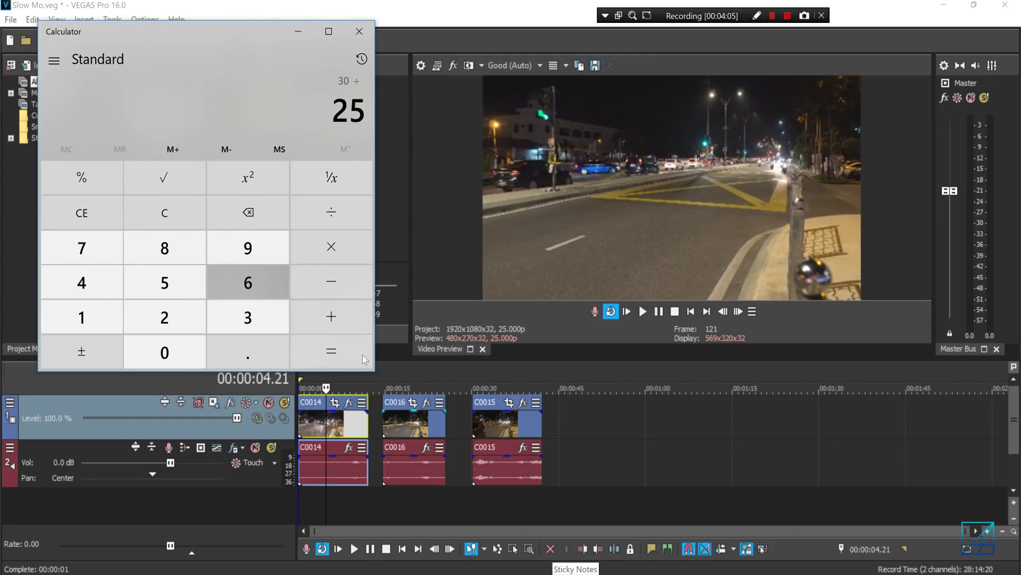
pyautogui.click(363, 353)
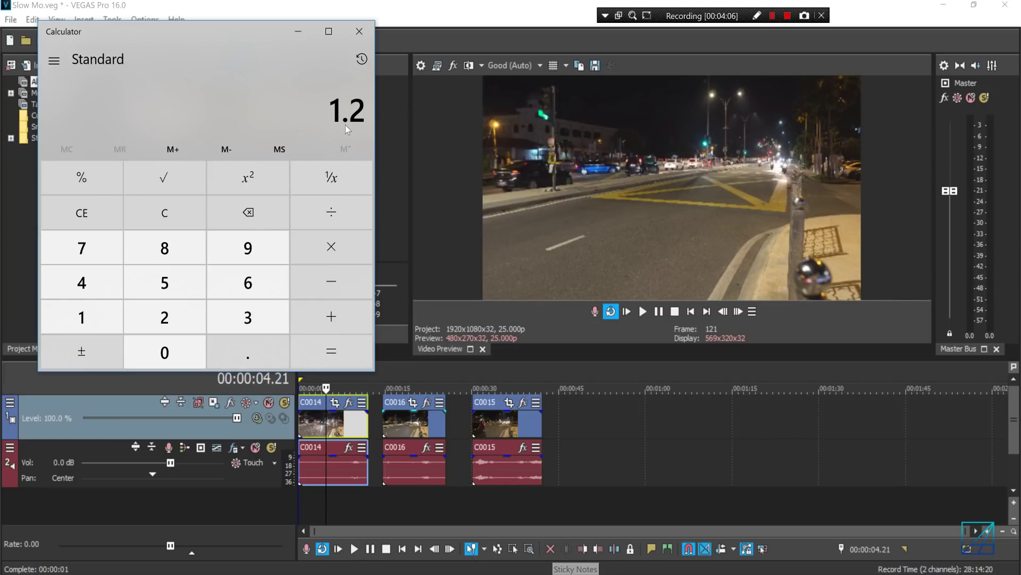
# Step: Divide 100 by 1.2 to get 83.33
pyautogui.press('Escape')
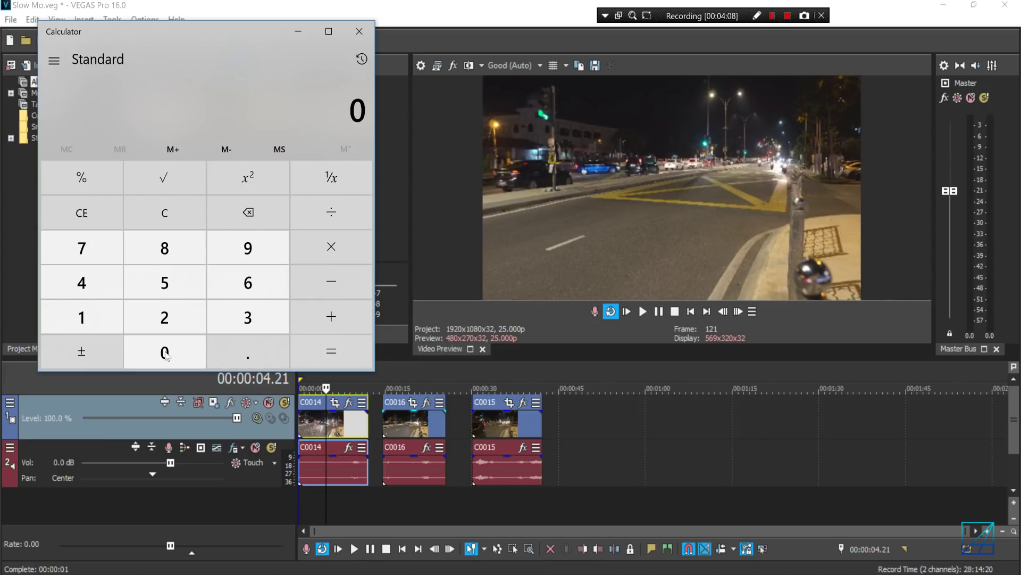
pyautogui.write('100')
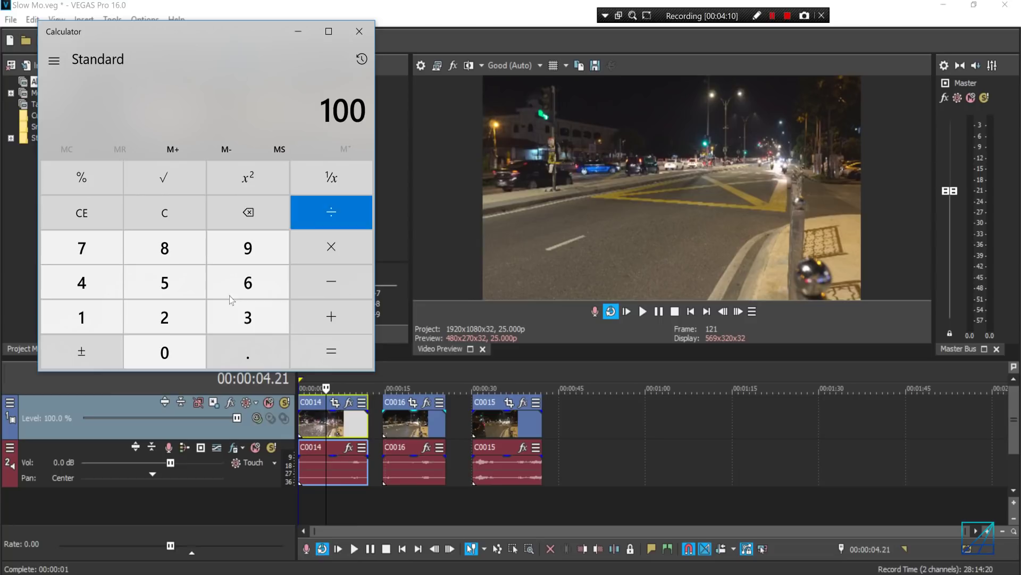
pyautogui.click(331, 212)
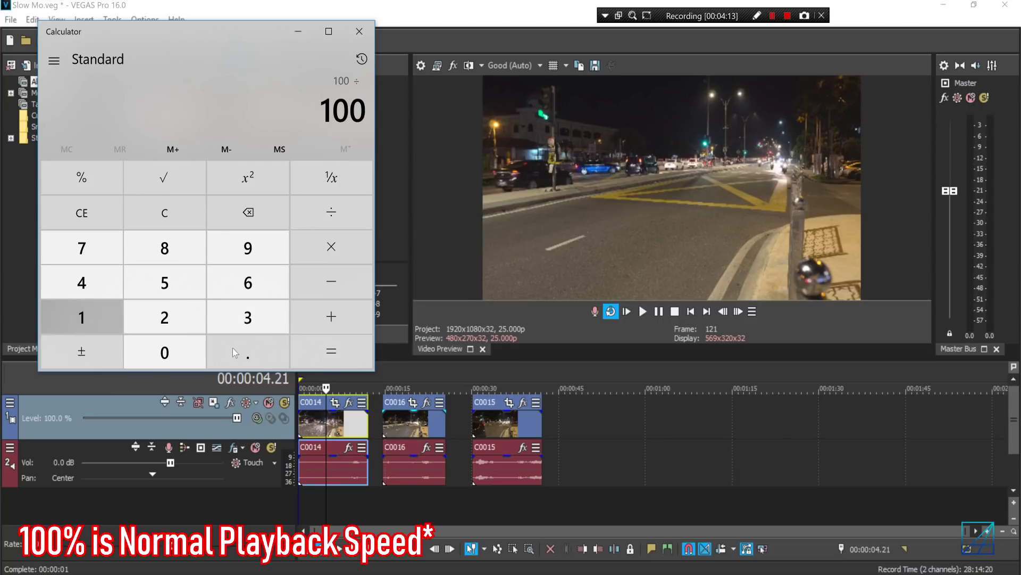
pyautogui.write('1.2')
pyautogui.click(319, 346)
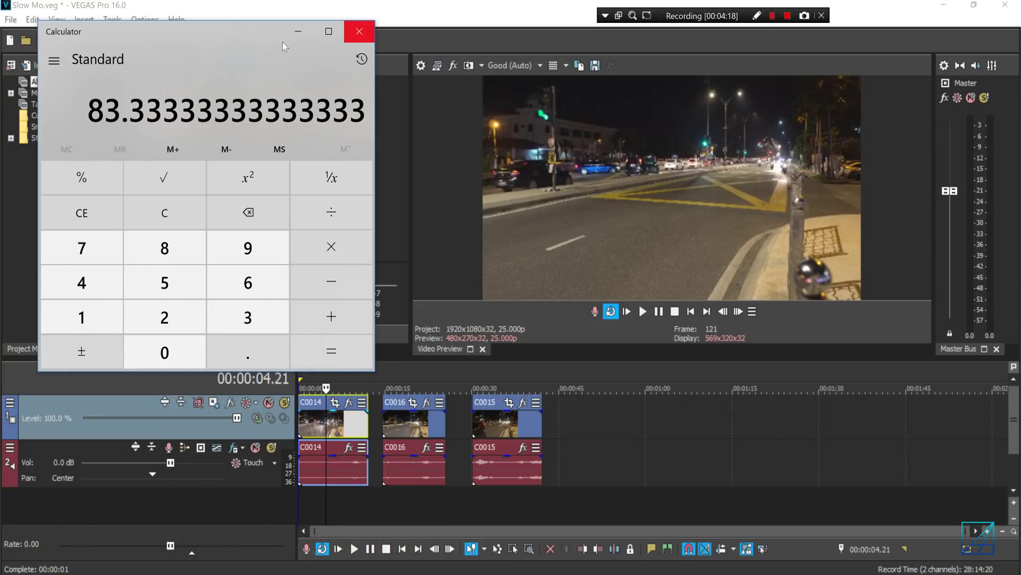
# Step: Ctrl+drag C0014's end to time-stretch it, then undo back to its original length
pyautogui.click(298, 30)
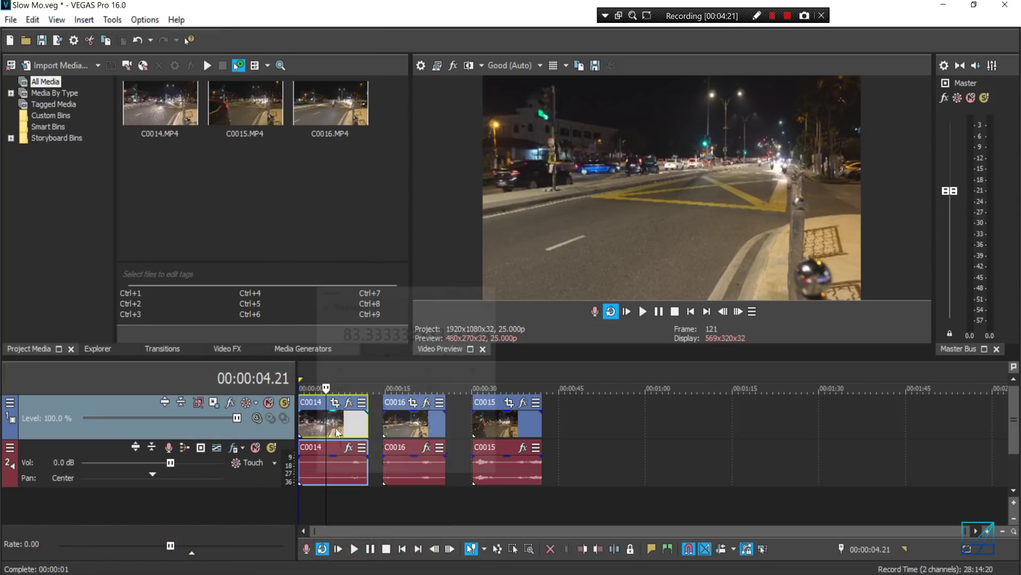
pyautogui.scroll(3, 307, 383)
pyautogui.click(336, 426)
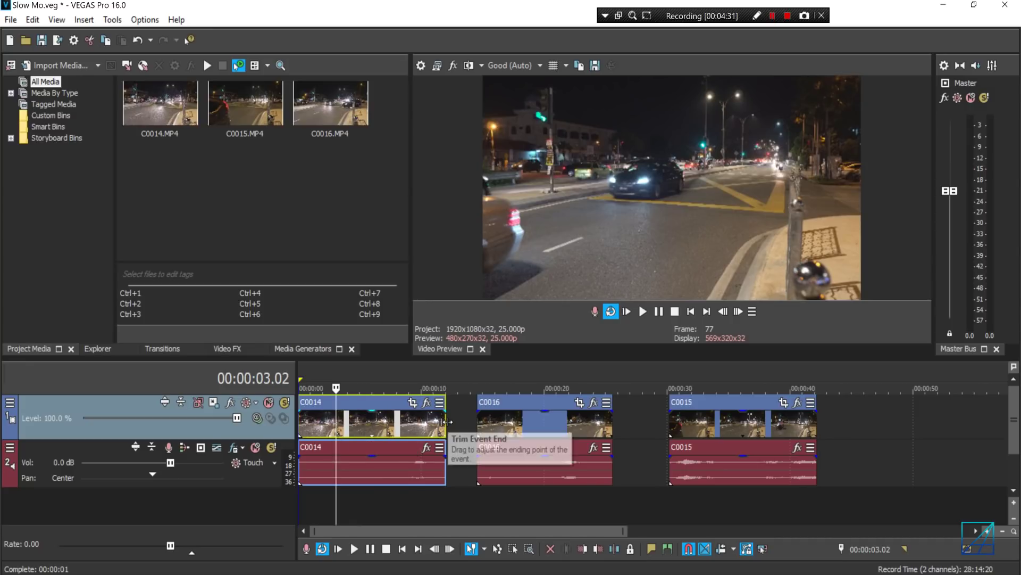
pyautogui.press('ctrl')
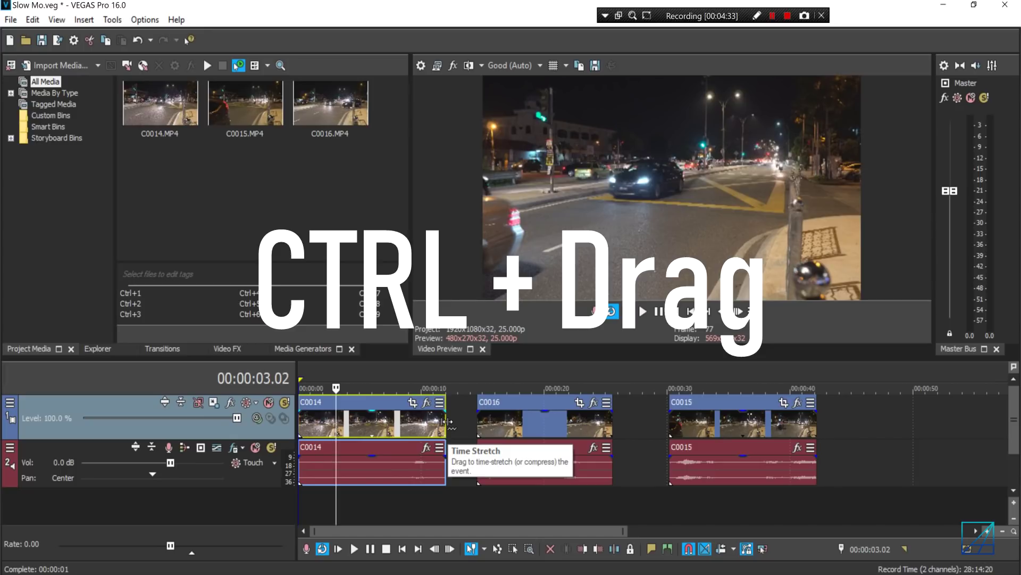
pyautogui.moveTo(445, 421); pyautogui.dragTo(462, 421)
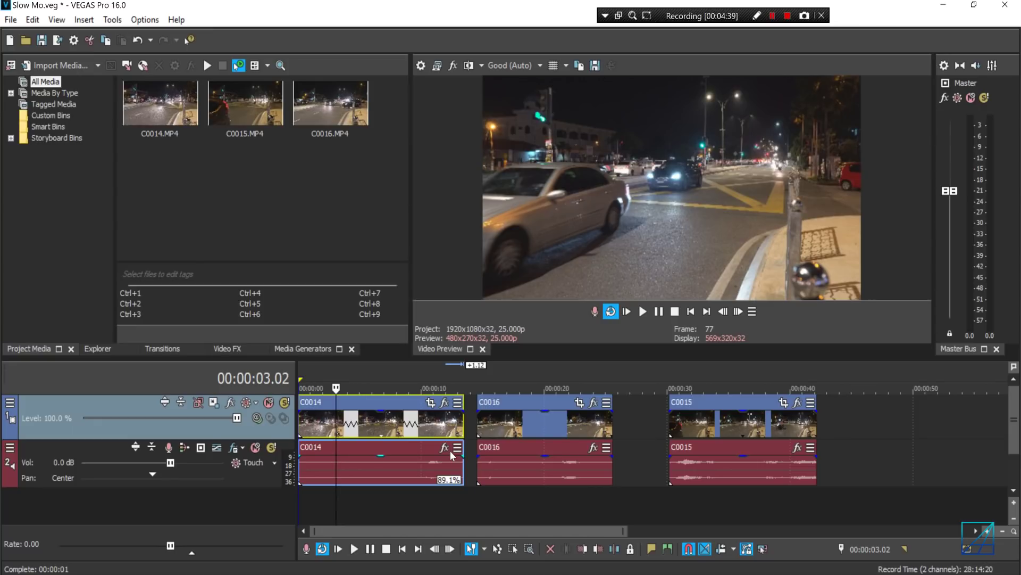
pyautogui.hotkey('ctrl', 'z')
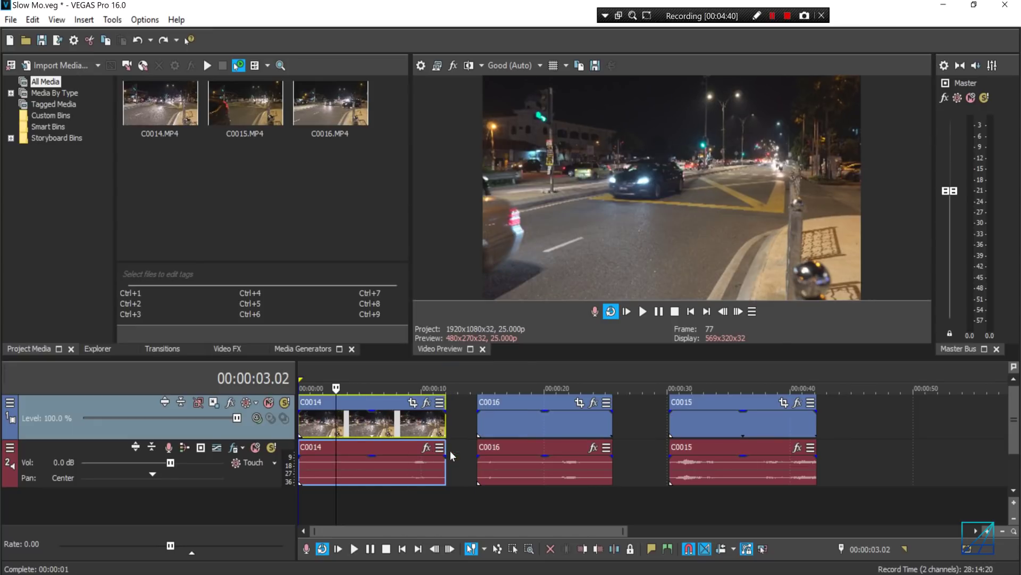
# Step: Add a velocity envelope to clip C0014 and set it to 83%
pyautogui.rightClick(376, 428)
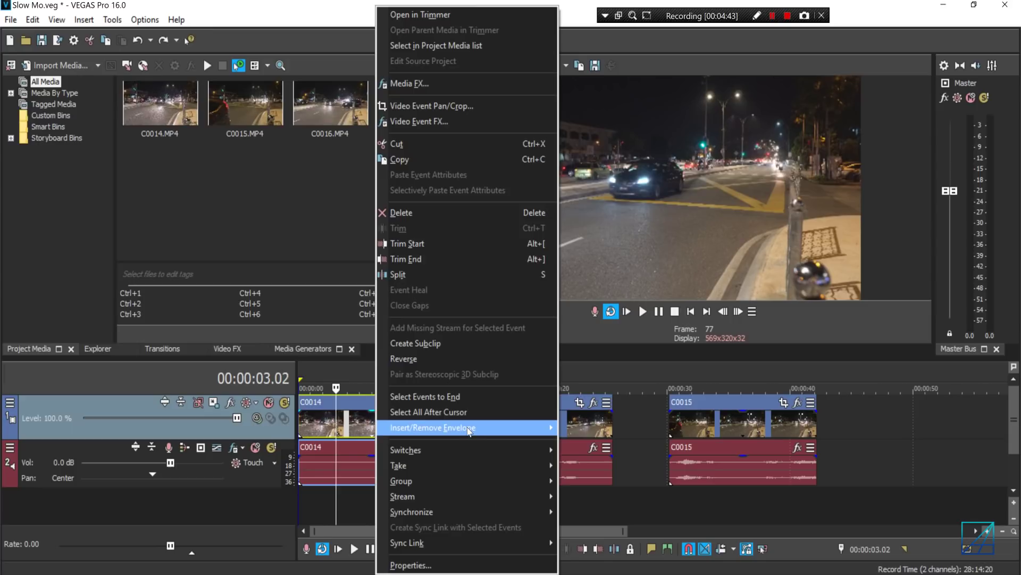
pyautogui.moveTo(479, 427)
pyautogui.click(585, 428)
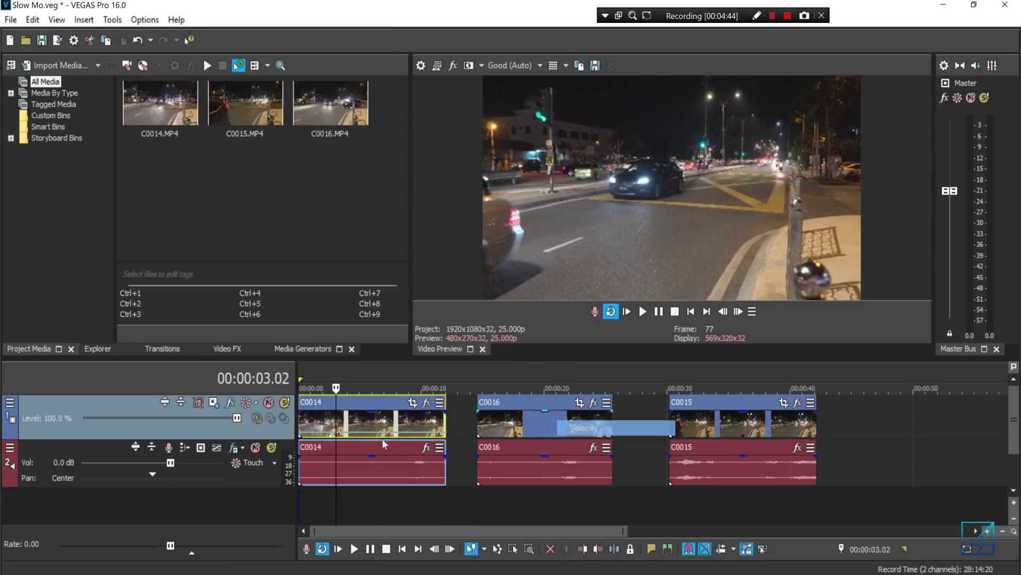
pyautogui.click(302, 437)
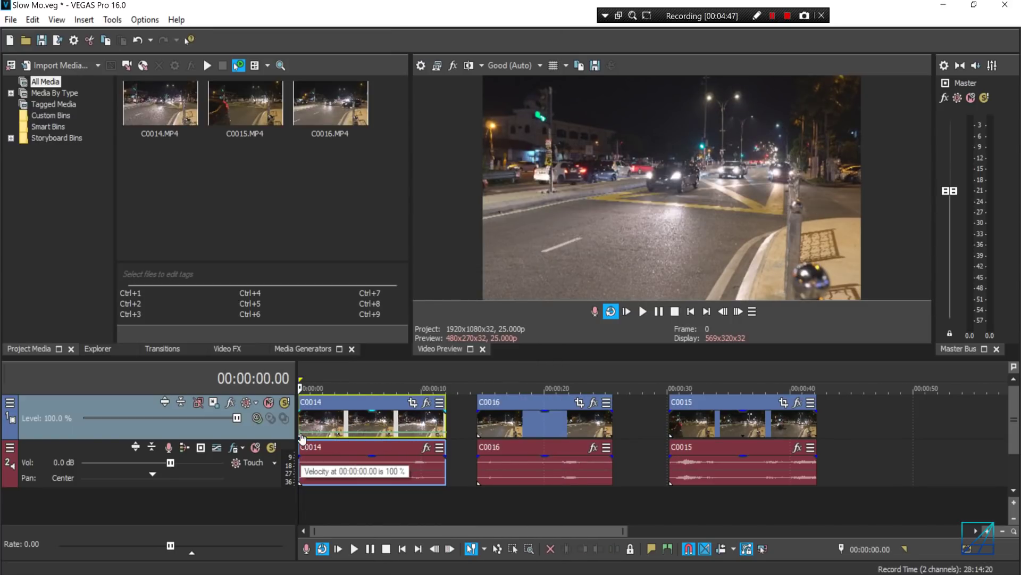
pyautogui.rightClick(302, 438)
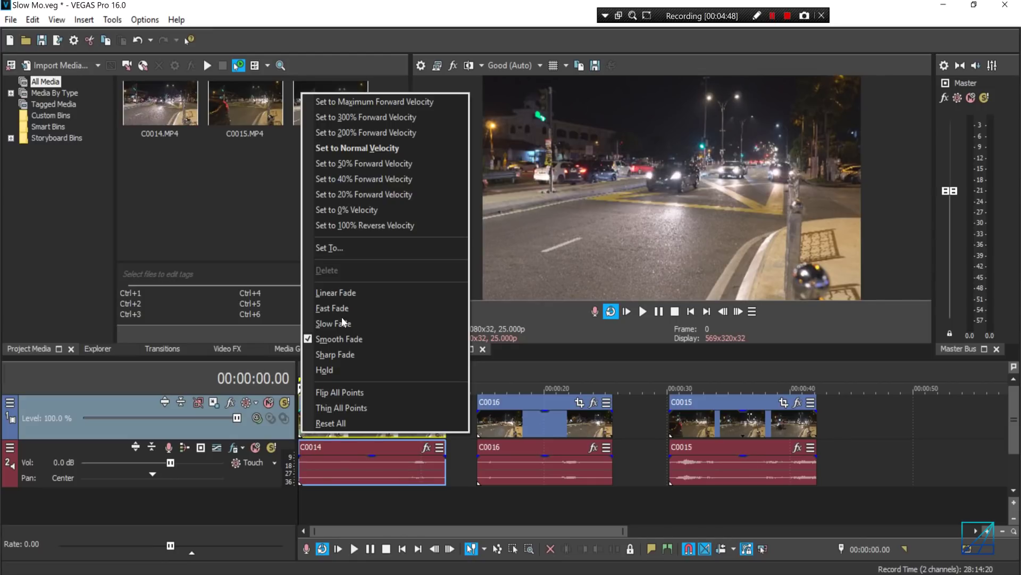
pyautogui.click(367, 248)
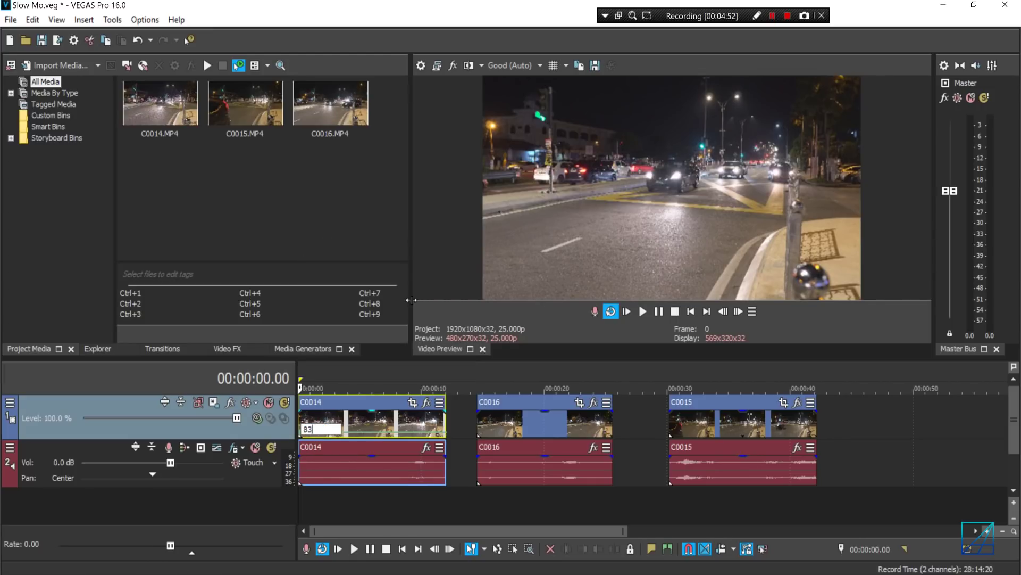
pyautogui.press('Return')
# Step: Mute the audio track, preview the slowed clip, then select clip C0016
pyautogui.click(258, 450)
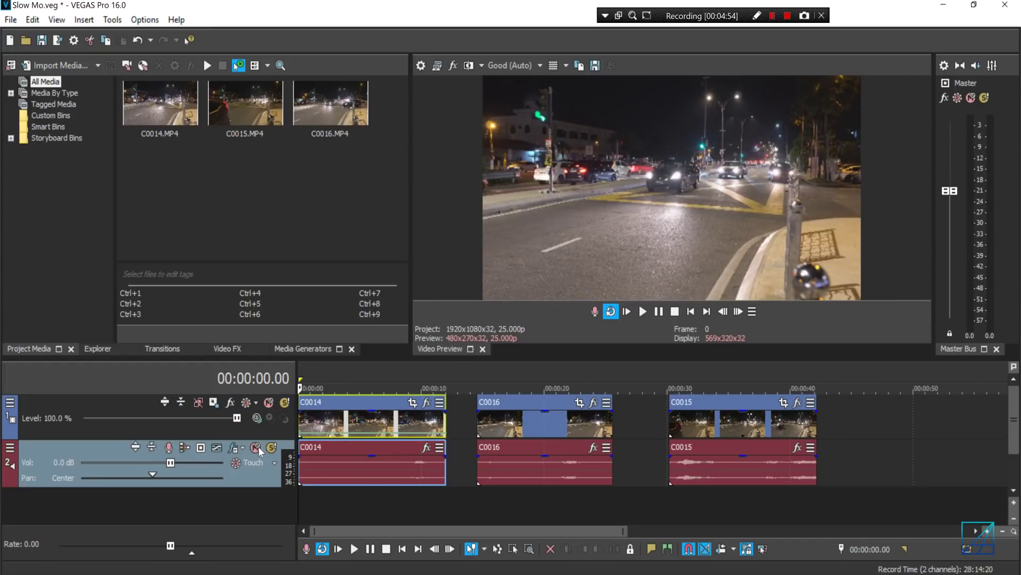
pyautogui.click(257, 447)
pyautogui.press('space')
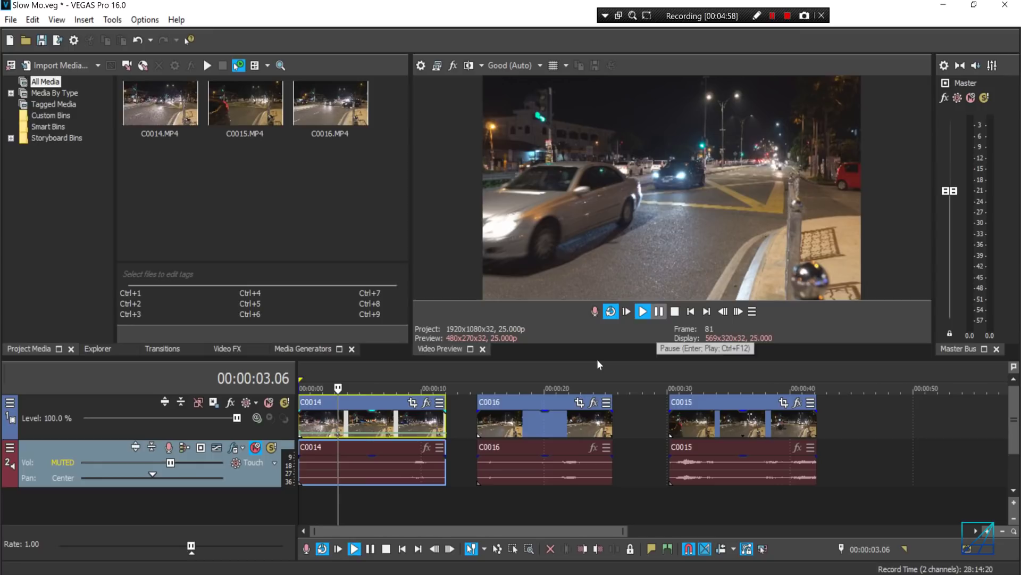
pyautogui.press('Return')
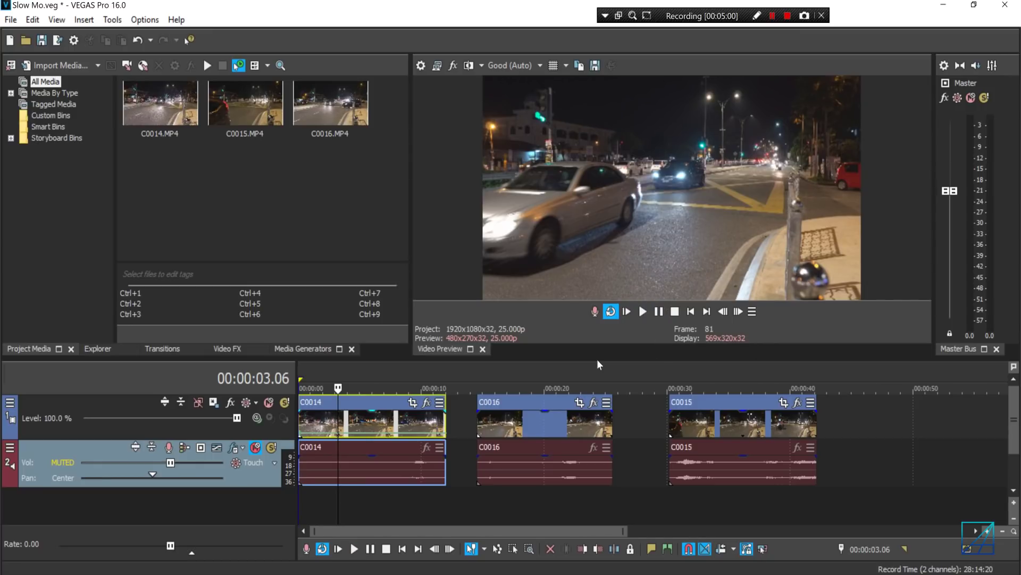
pyautogui.click(505, 421)
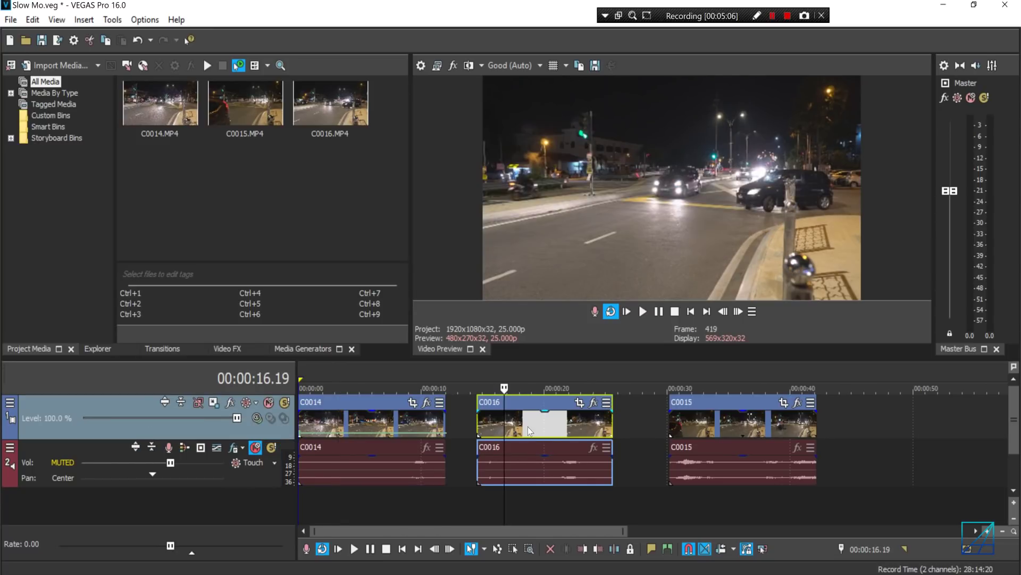
# Step: Nudge C0016 slightly earlier, then compute 60 ÷ 25 = 2.4 in Calculator
pyautogui.moveTo(541, 424); pyautogui.dragTo(533, 423)
pyautogui.hotkey('alt', 'Tab')
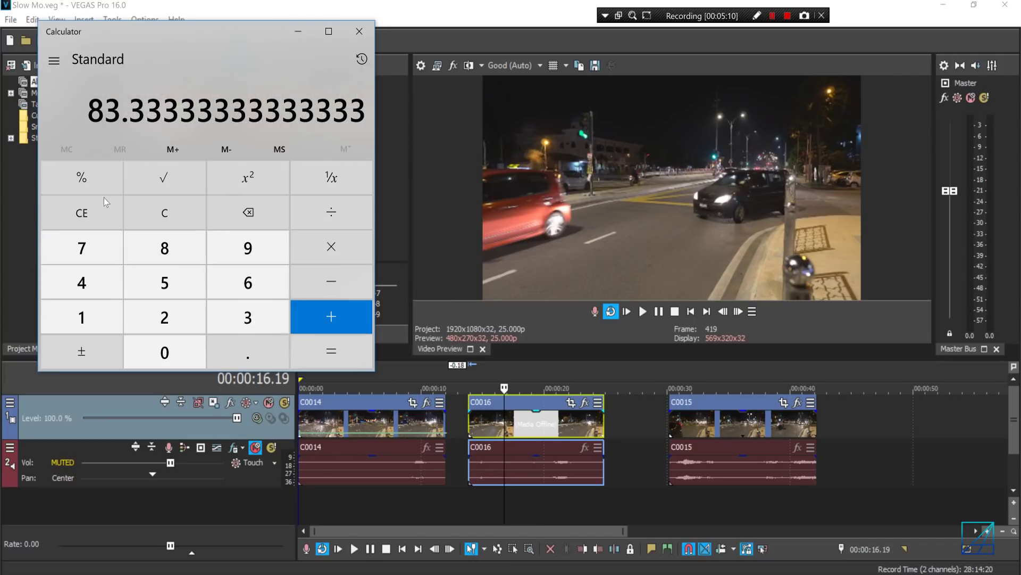
pyautogui.click(87, 216)
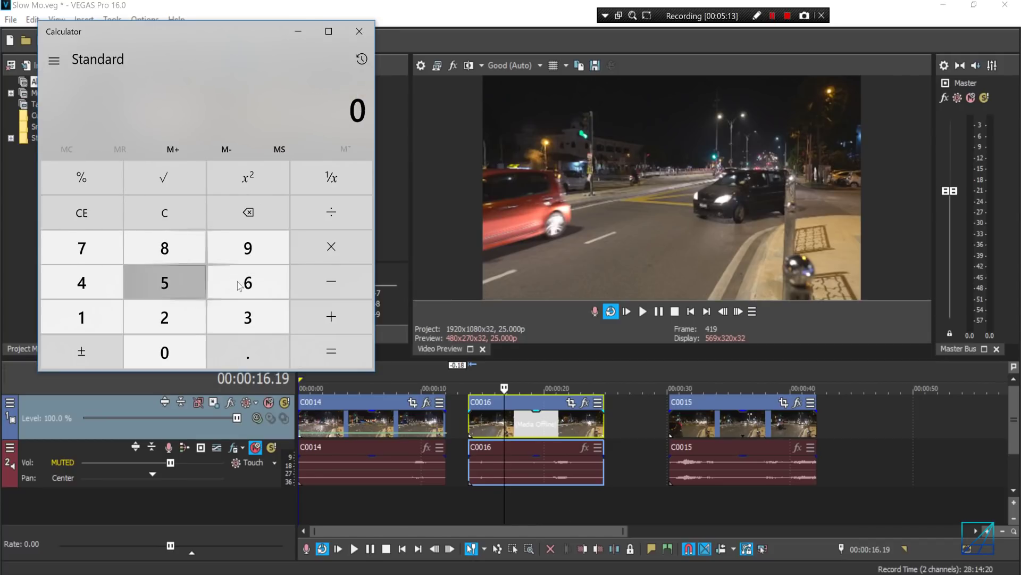
pyautogui.press('6')
pyautogui.click(171, 355)
pyautogui.click(331, 213)
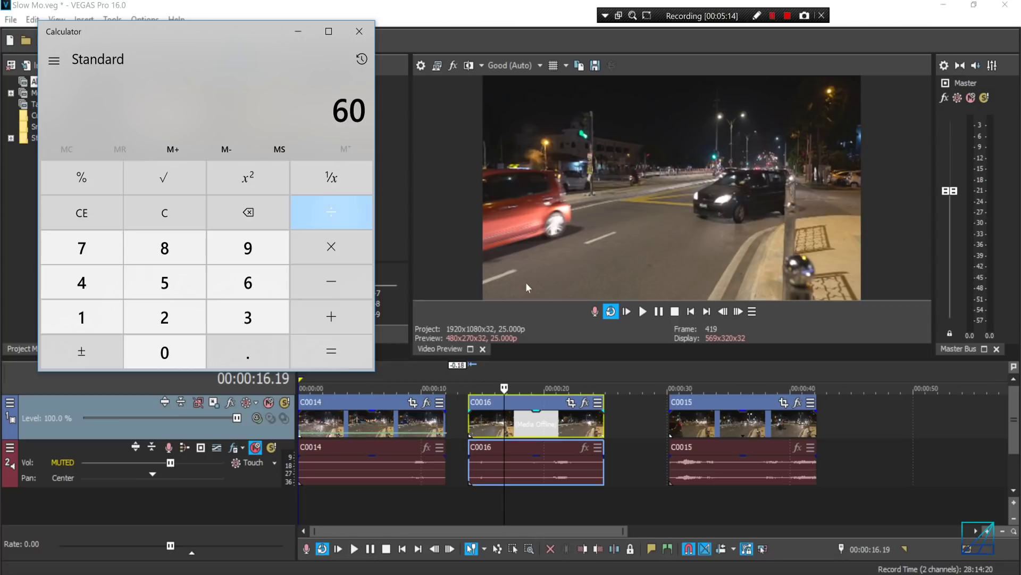
pyautogui.click(164, 317)
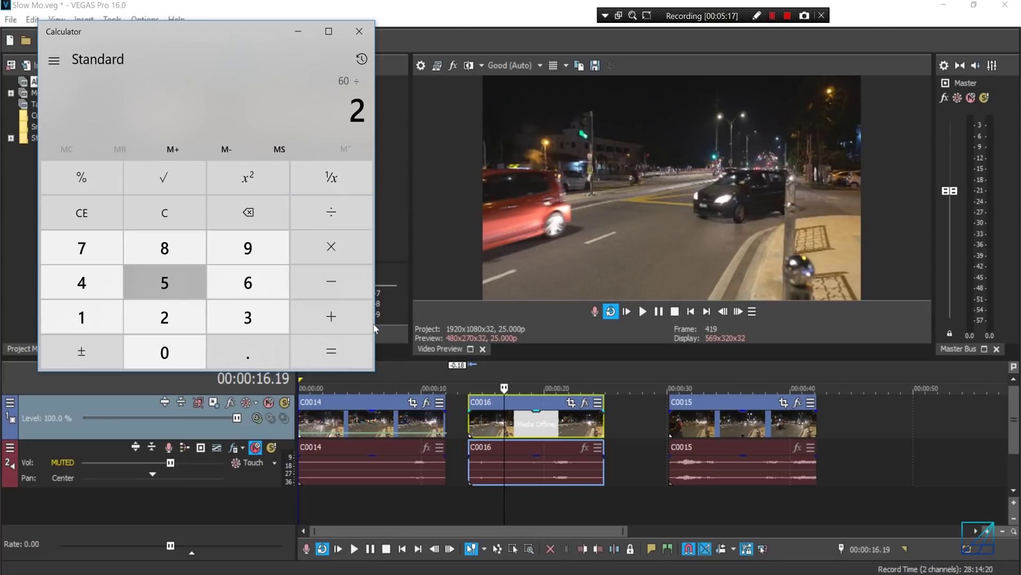
pyautogui.click(180, 278)
pyautogui.click(329, 354)
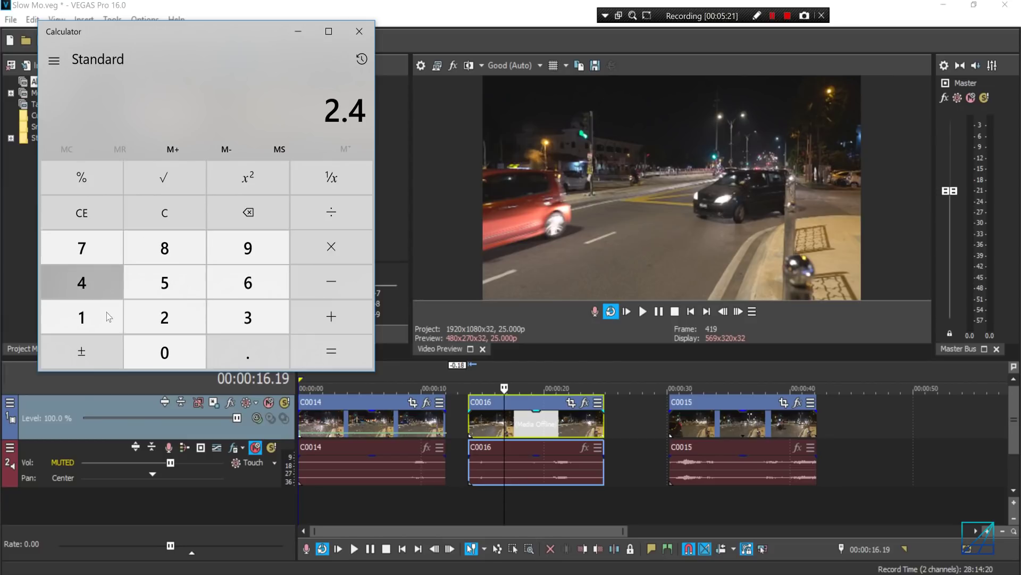
# Step: Compute 100 ÷ 2.4 = 41.67 and return to C0016 on the timeline
pyautogui.click(108, 203)
pyautogui.click(95, 325)
pyautogui.click(173, 356)
pyautogui.click(172, 356)
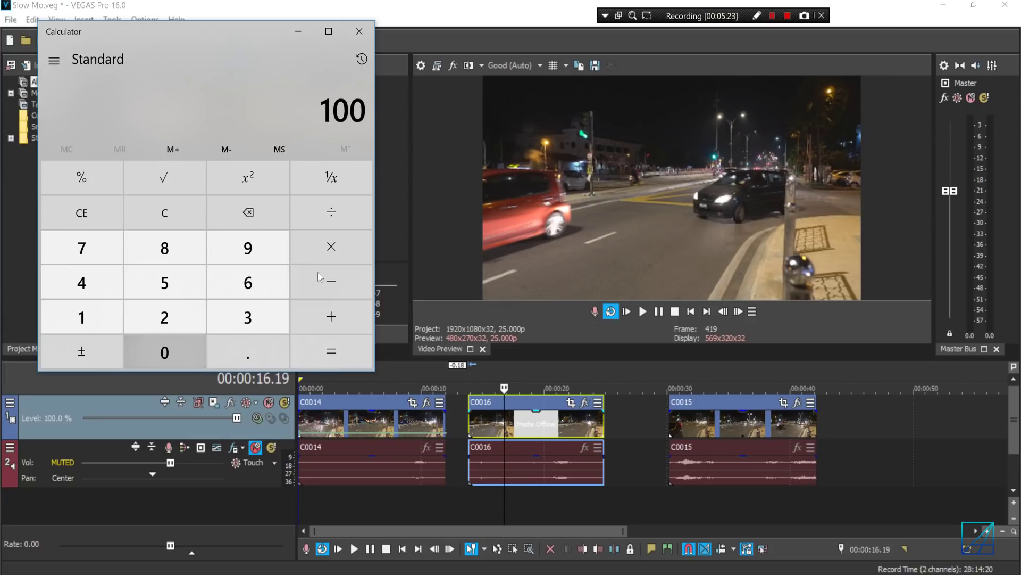
pyautogui.click(343, 207)
pyautogui.click(165, 317)
pyautogui.click(246, 353)
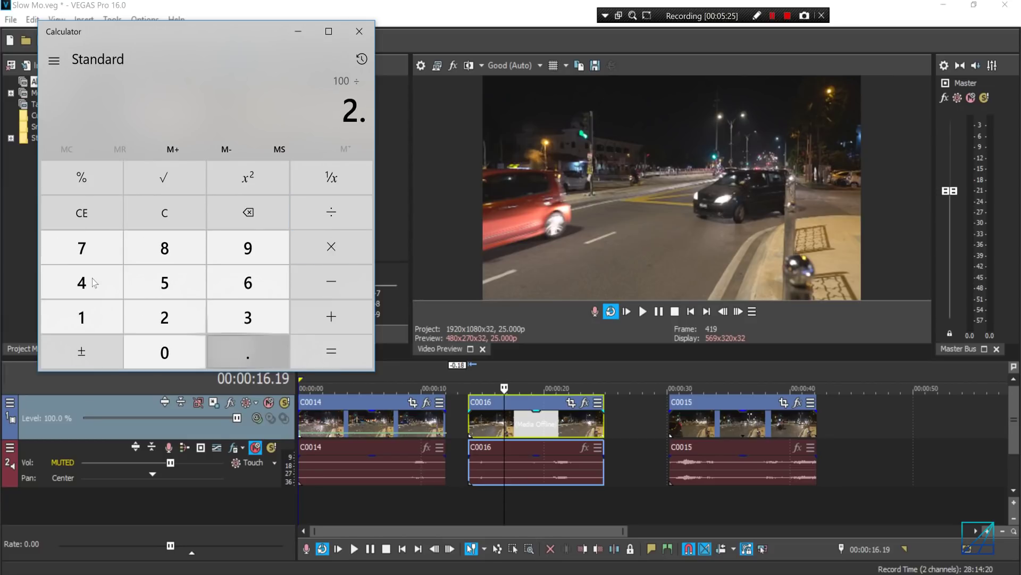
pyautogui.click(82, 282)
pyautogui.click(331, 351)
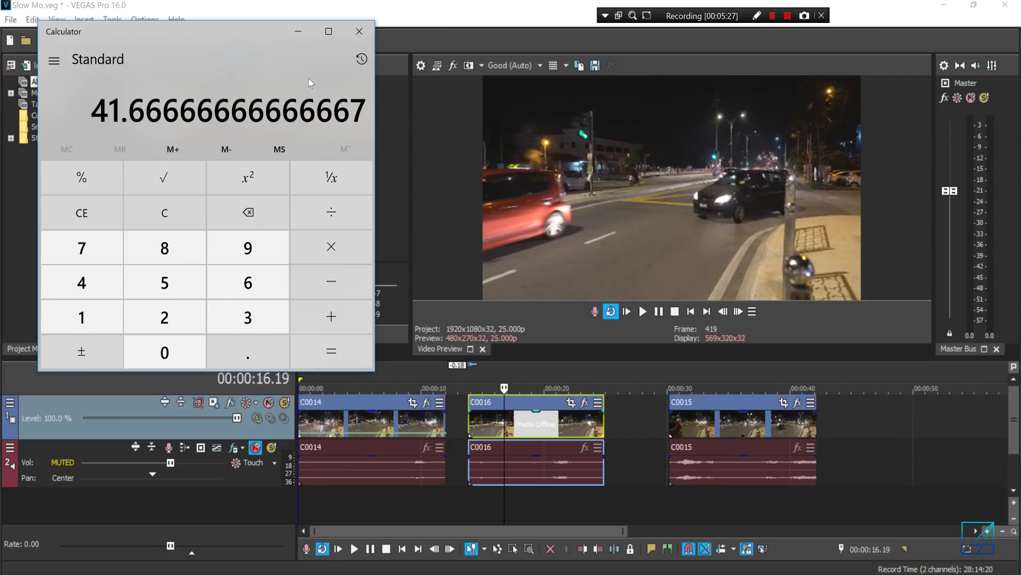
pyautogui.click(509, 432)
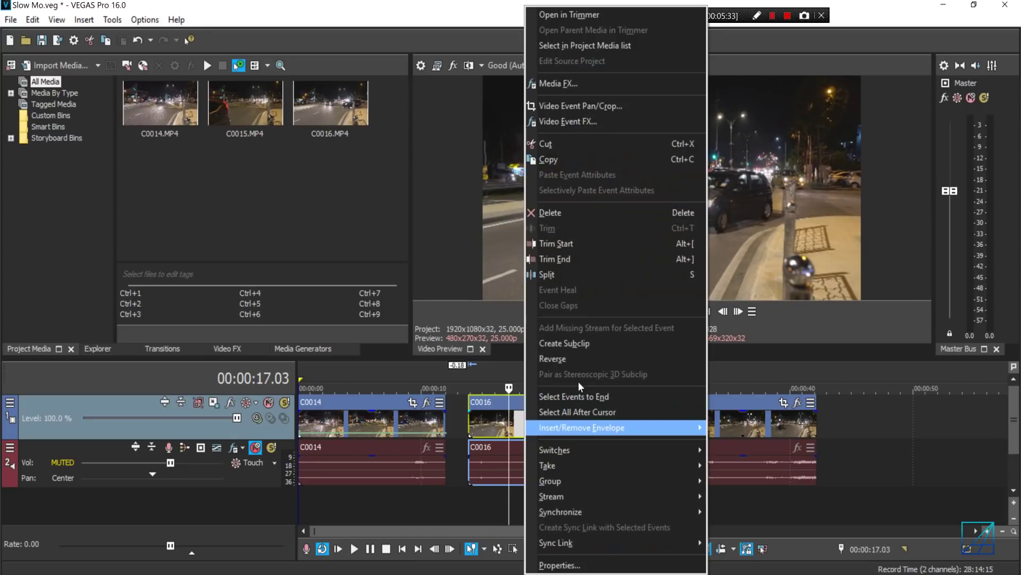
# Step: Give C0016 a 41% velocity envelope, preview it, and drag C0015 left to close the gap
pyautogui.rightClick(525, 437)
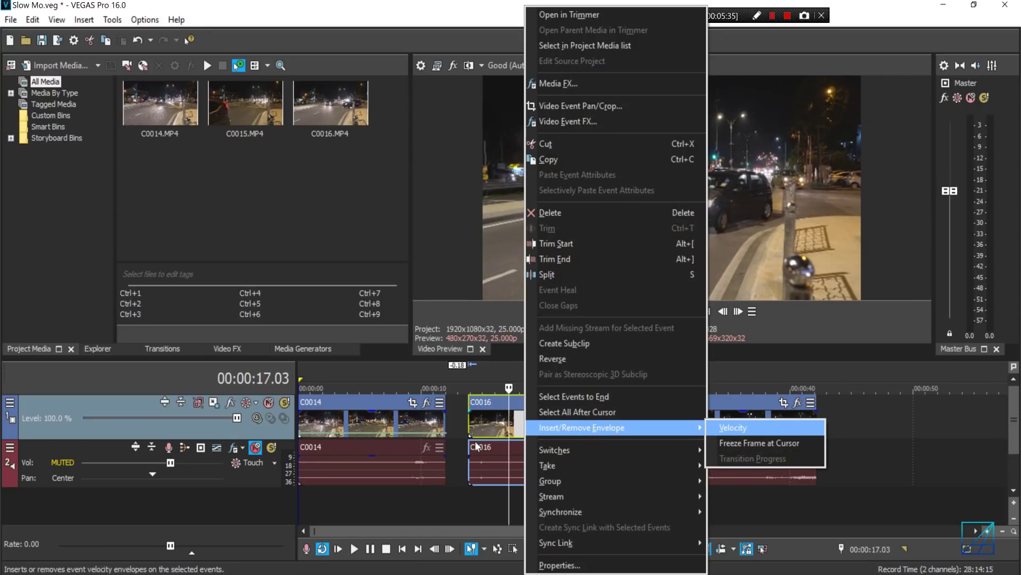
pyautogui.click(740, 428)
pyautogui.click(467, 433)
pyautogui.rightClick(467, 433)
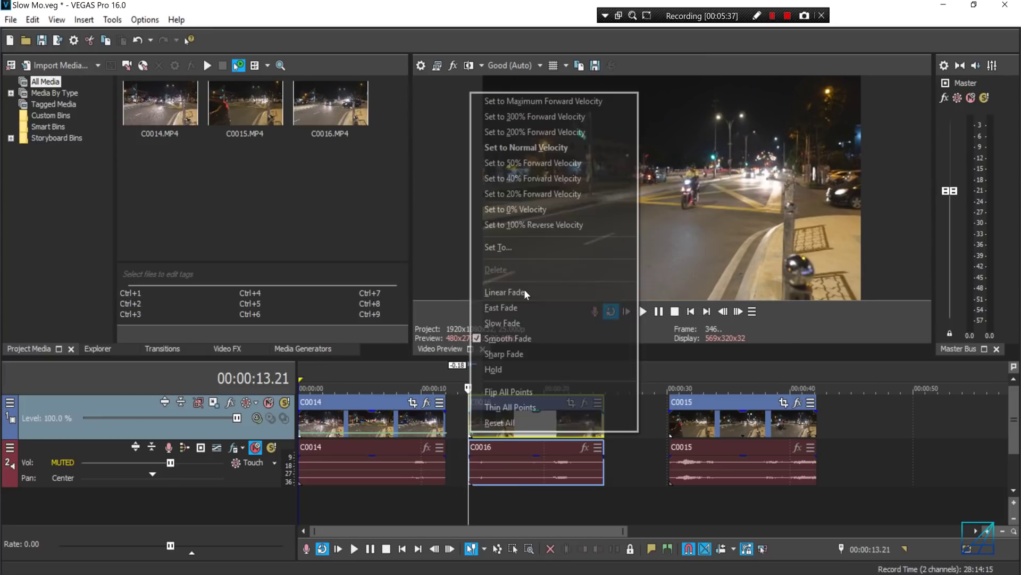
pyautogui.click(537, 247)
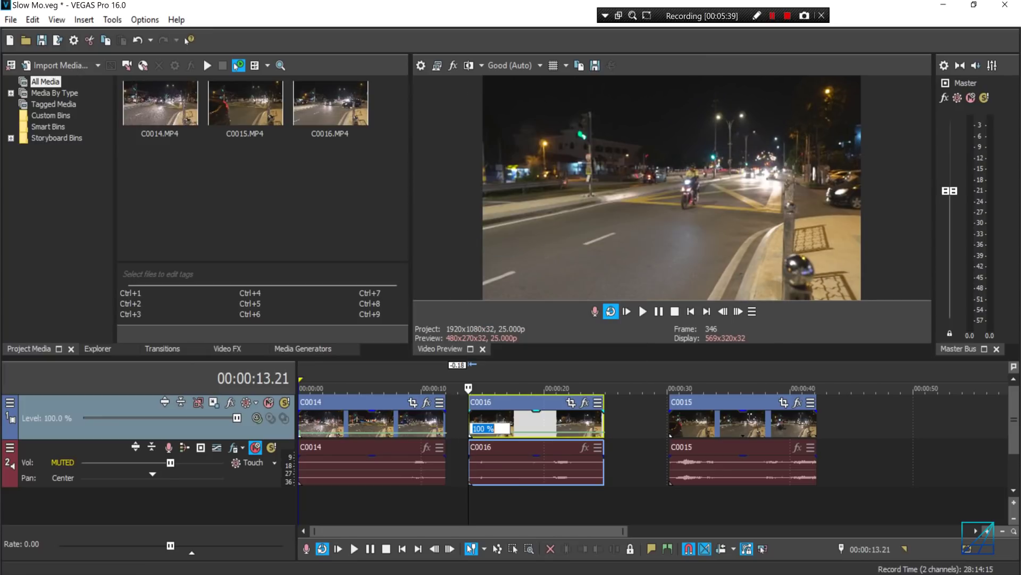
pyautogui.press('Return')
pyautogui.press('space')
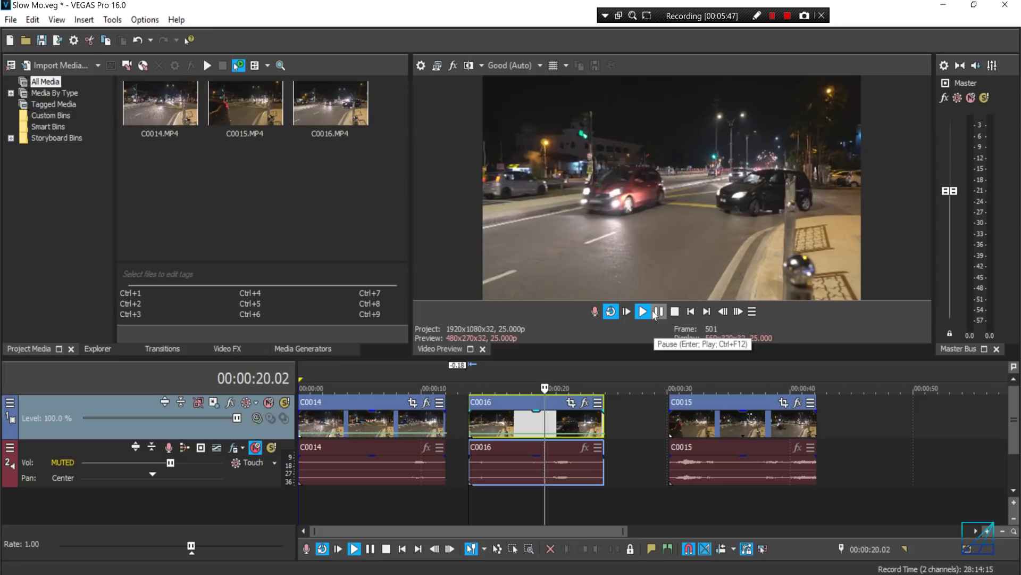
pyautogui.moveTo(674, 426); pyautogui.dragTo(650, 430)
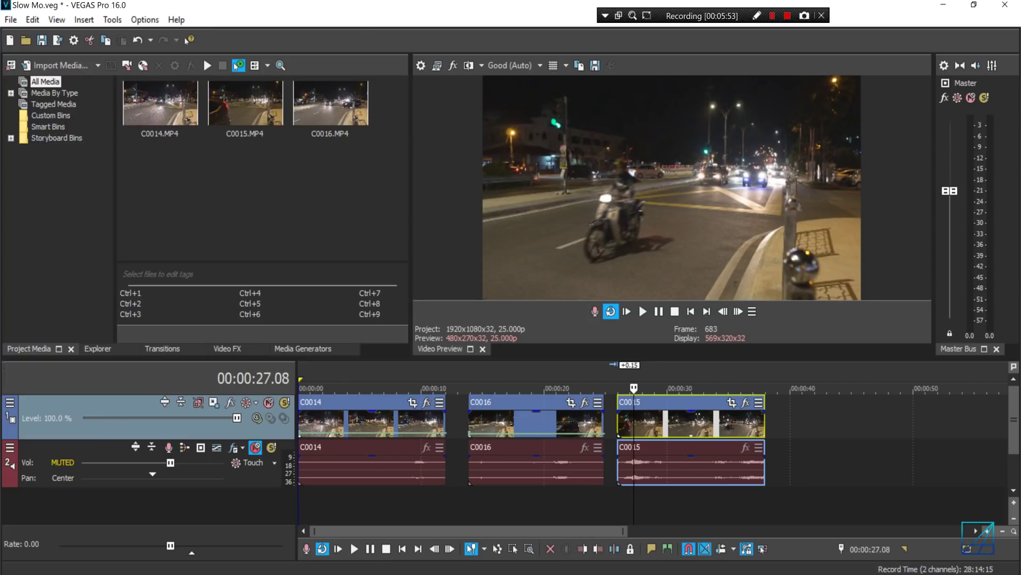
# Step: Clear Calculator and compute 120 ÷ 25 = 4.8
pyautogui.hotkey('alt', 'Tab')
pyautogui.click(85, 213)
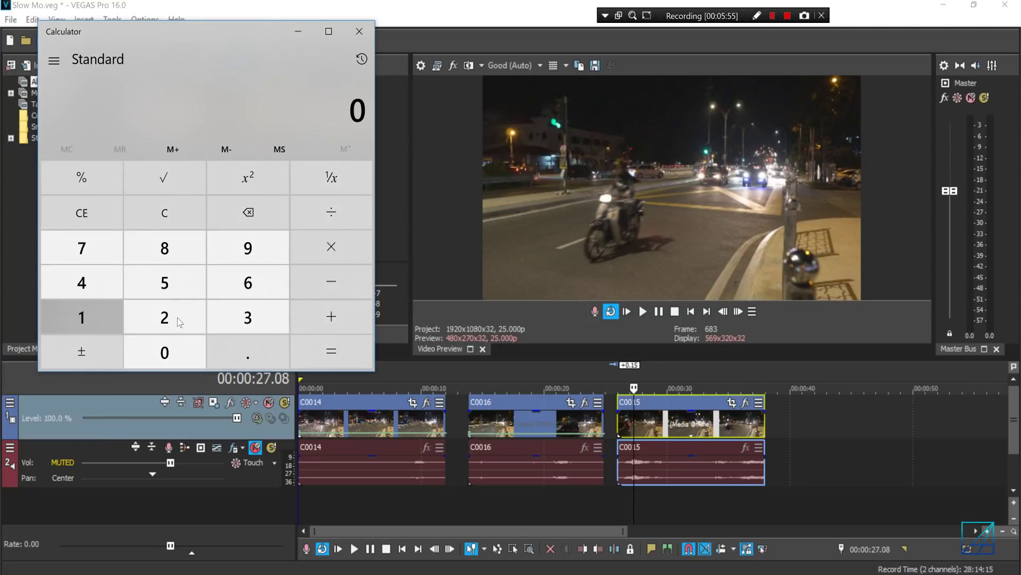
pyautogui.write('120/')
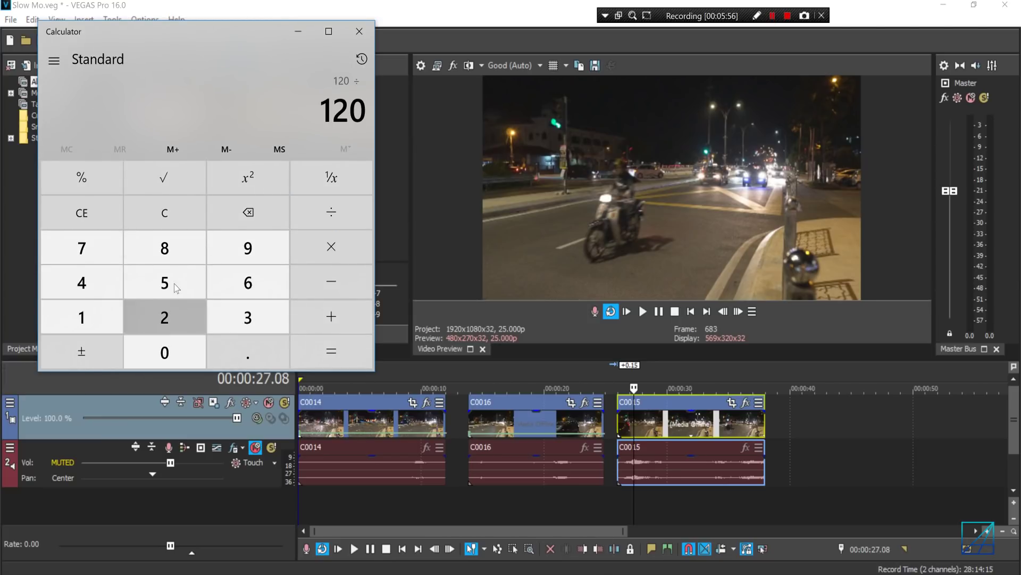
pyautogui.write('25')
pyautogui.click(325, 349)
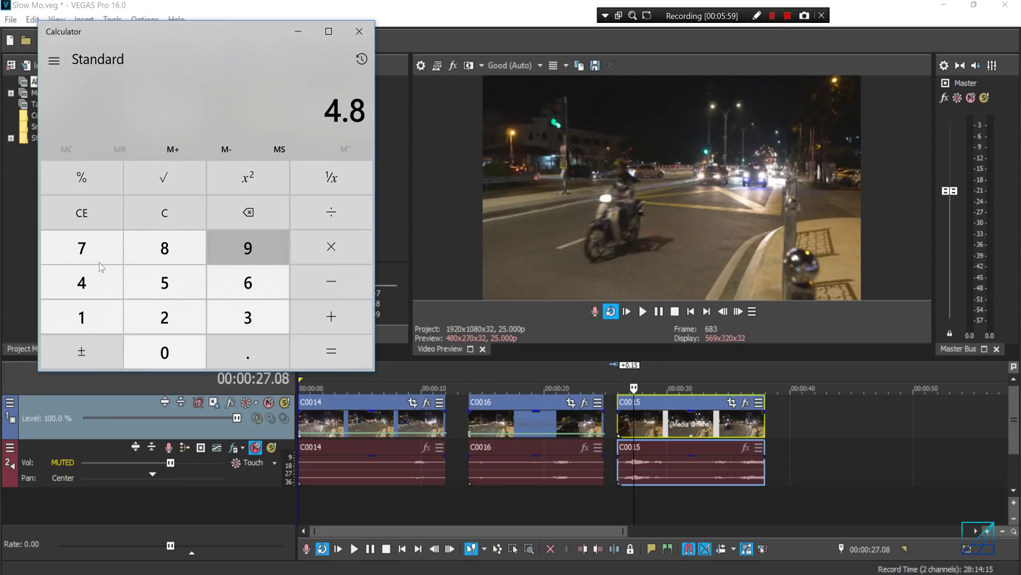
# Step: Compute 100 ÷ 4.8 to get 20.83
pyautogui.click(98, 212)
pyautogui.click(100, 312)
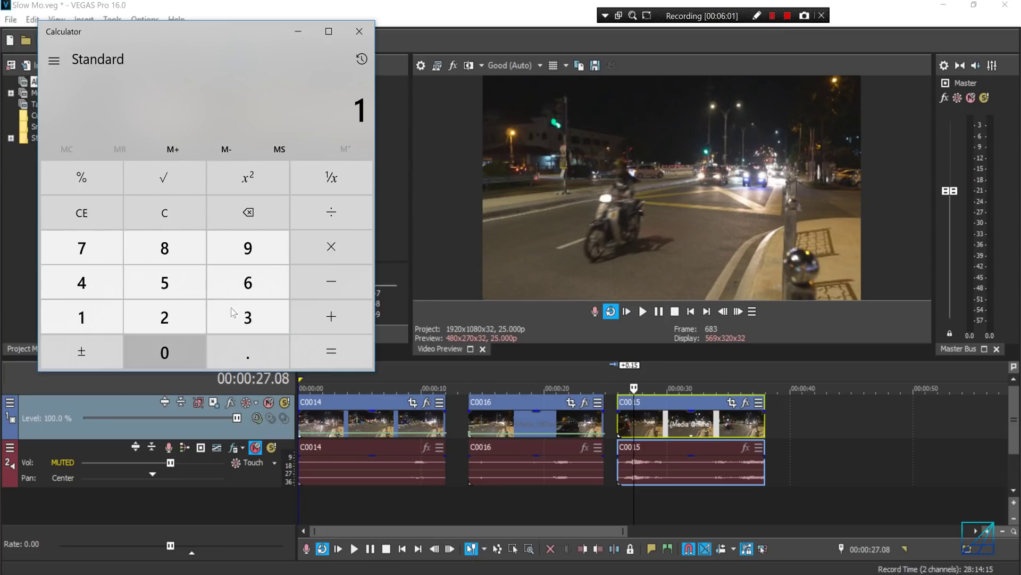
pyautogui.write('00/')
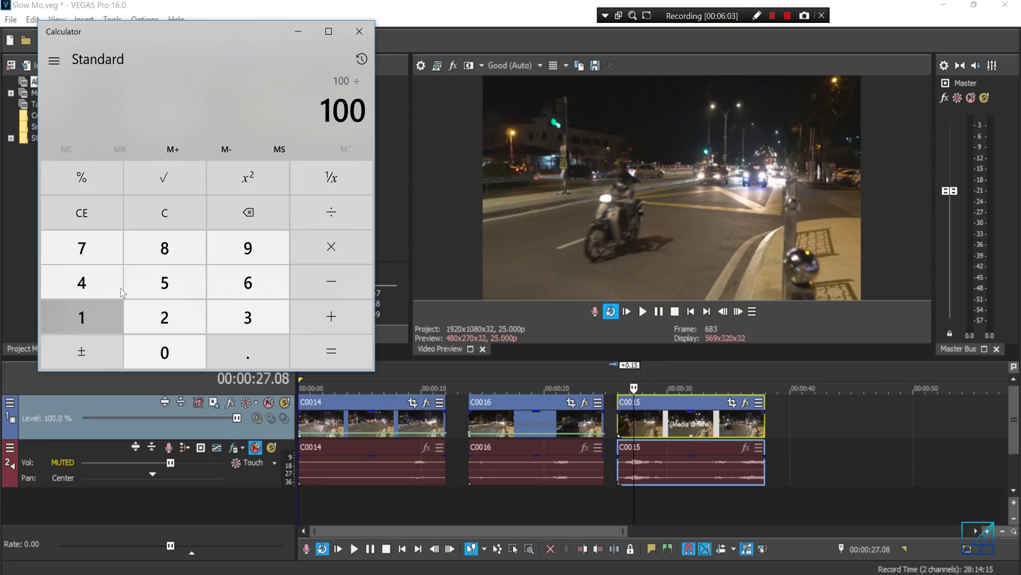
pyautogui.click(110, 287)
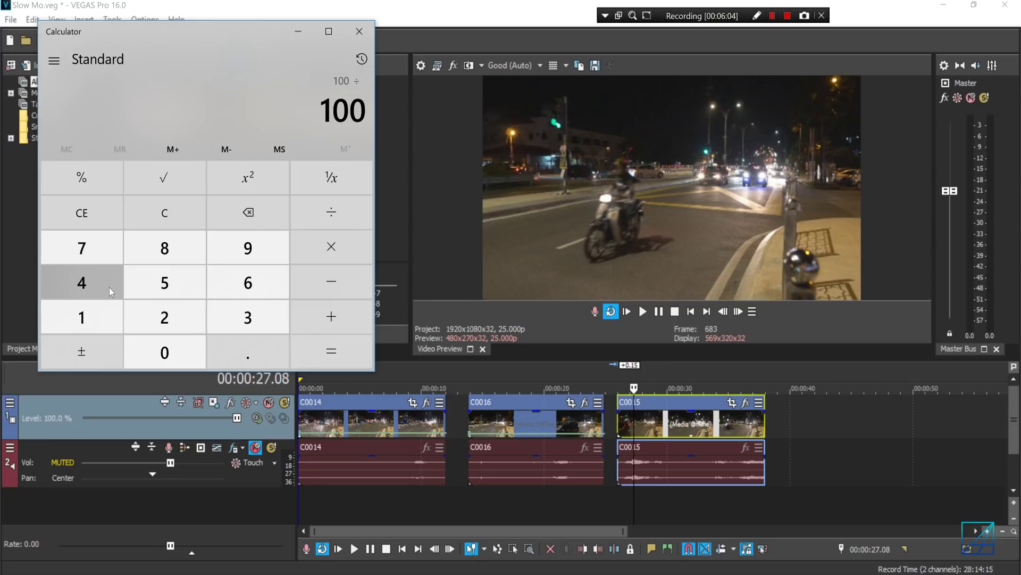
pyautogui.click(168, 247)
pyautogui.click(331, 351)
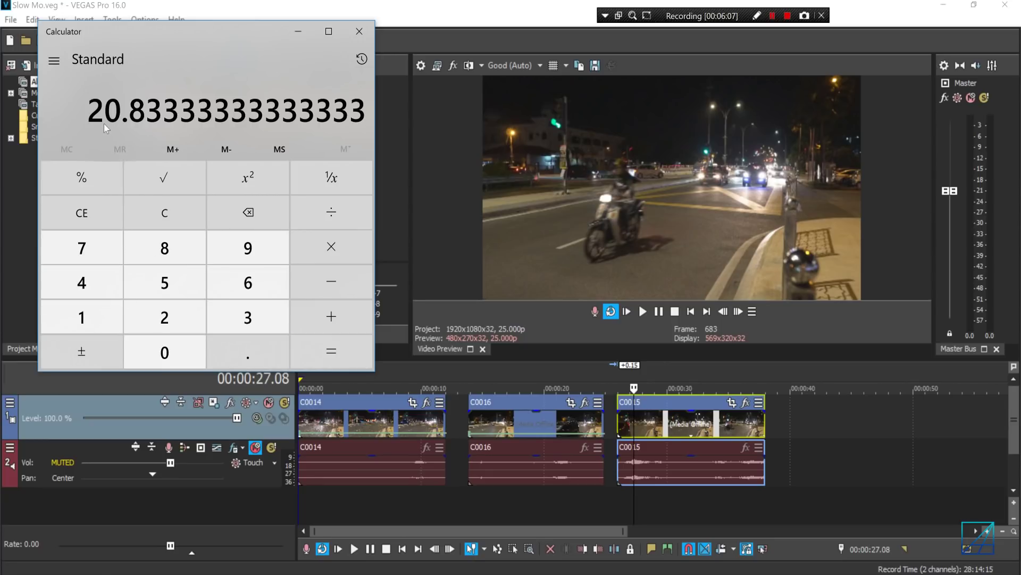
# Step: Add a velocity envelope to C0015 set to 20% forward velocity and play it back
pyautogui.click(647, 424)
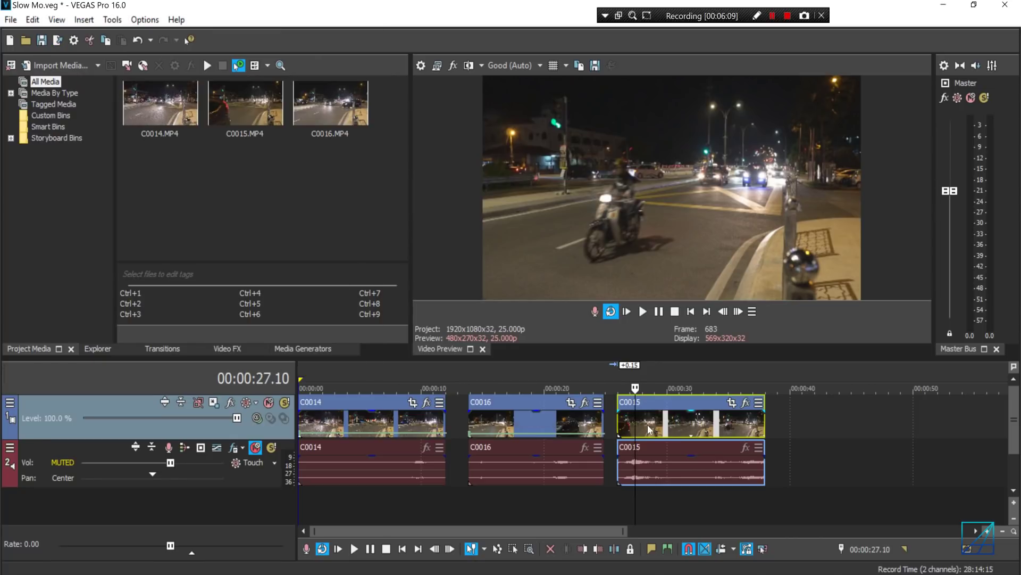
pyautogui.rightClick(647, 425)
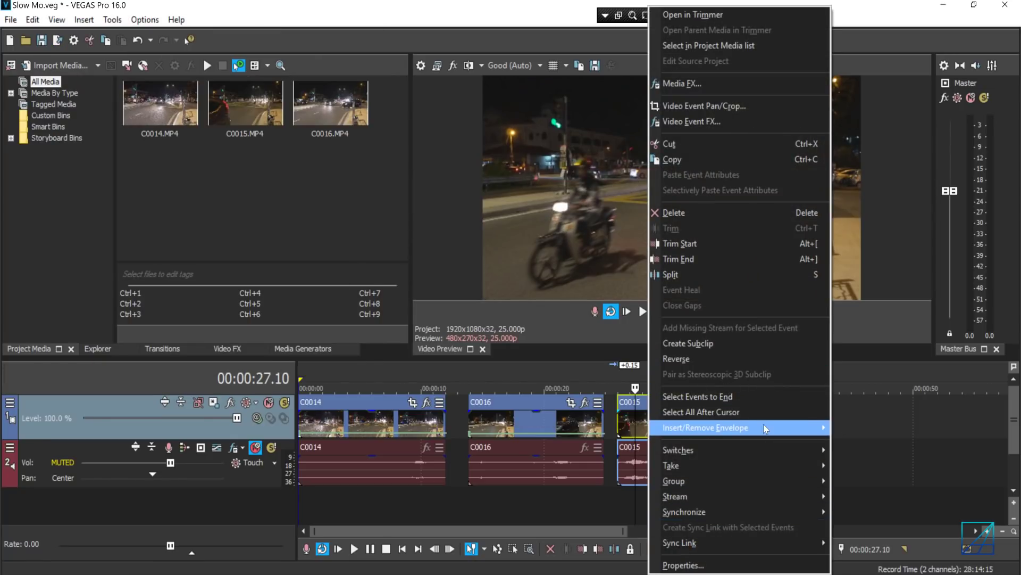
pyautogui.moveTo(764, 423)
pyautogui.click(854, 426)
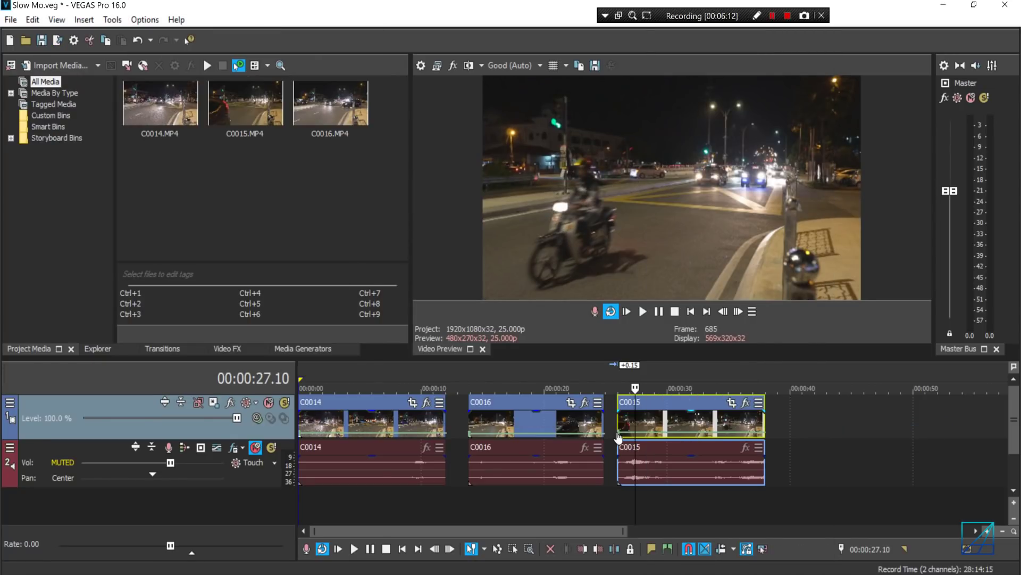
pyautogui.click(618, 433)
pyautogui.rightClick(619, 433)
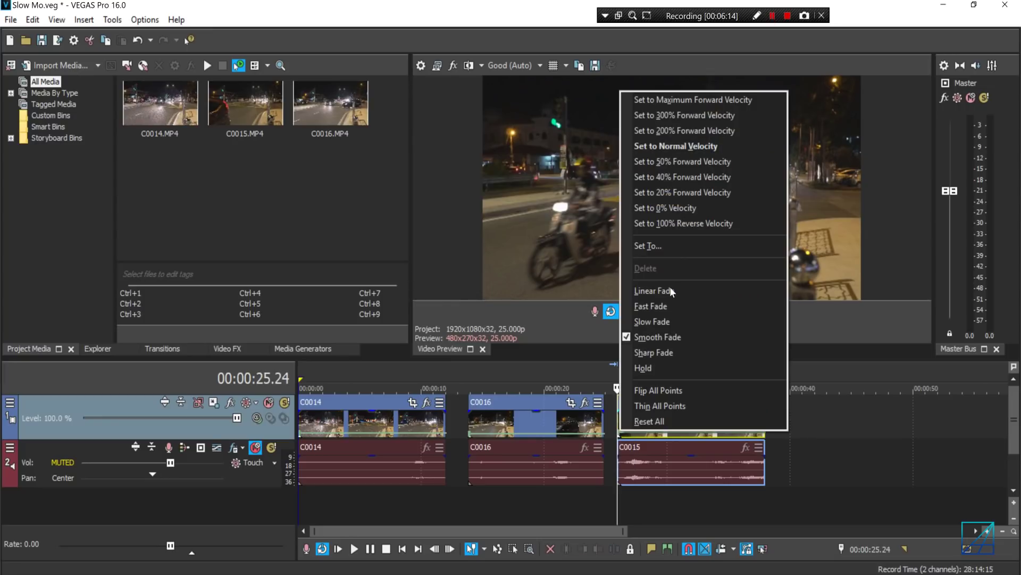
pyautogui.click(700, 195)
pyautogui.scroll(3, 719, 452)
pyautogui.scroll(-1, 719, 451)
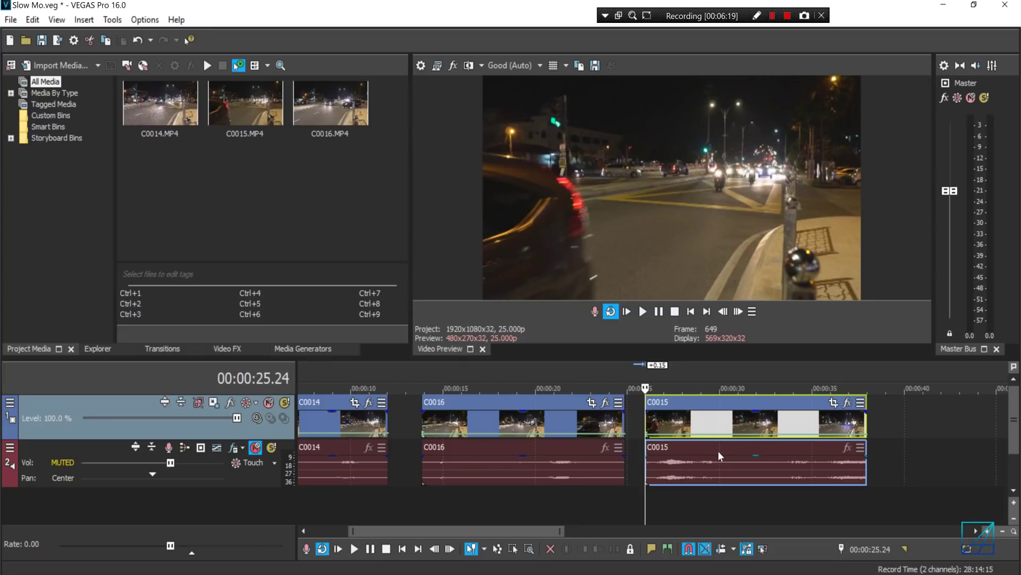
pyautogui.press('space')
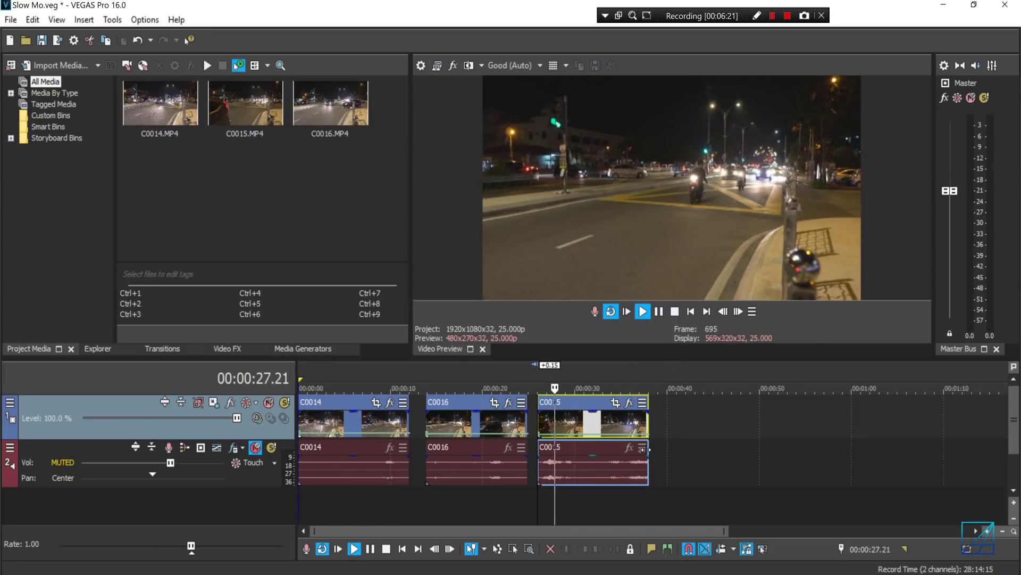
pyautogui.scroll(-2, 717, 449)
pyautogui.press('space')
pyautogui.click(368, 419)
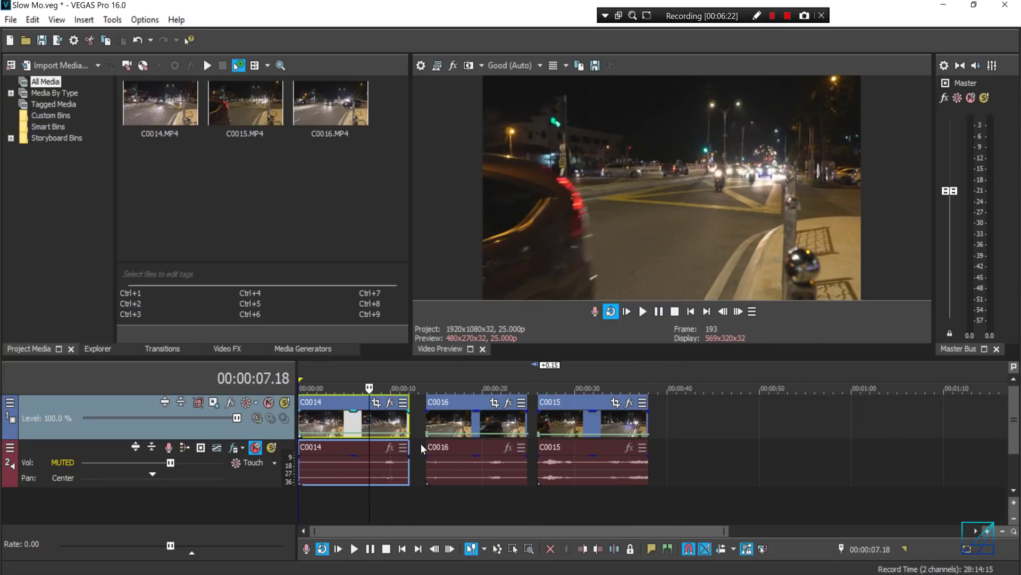